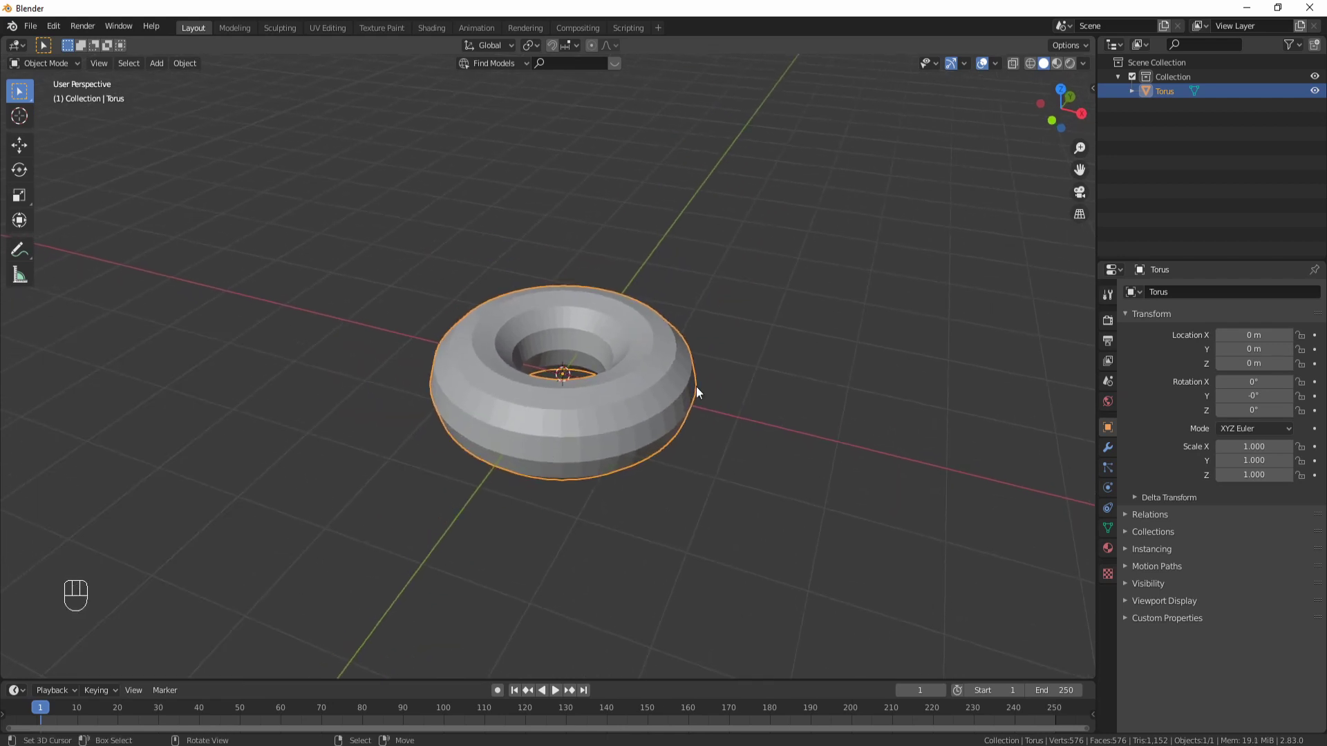
Enter Edit Mode on the torus and select the horizontal edge loop around the middle of its outer side
key("Tab")
scroll(755, 408, "up", 1)
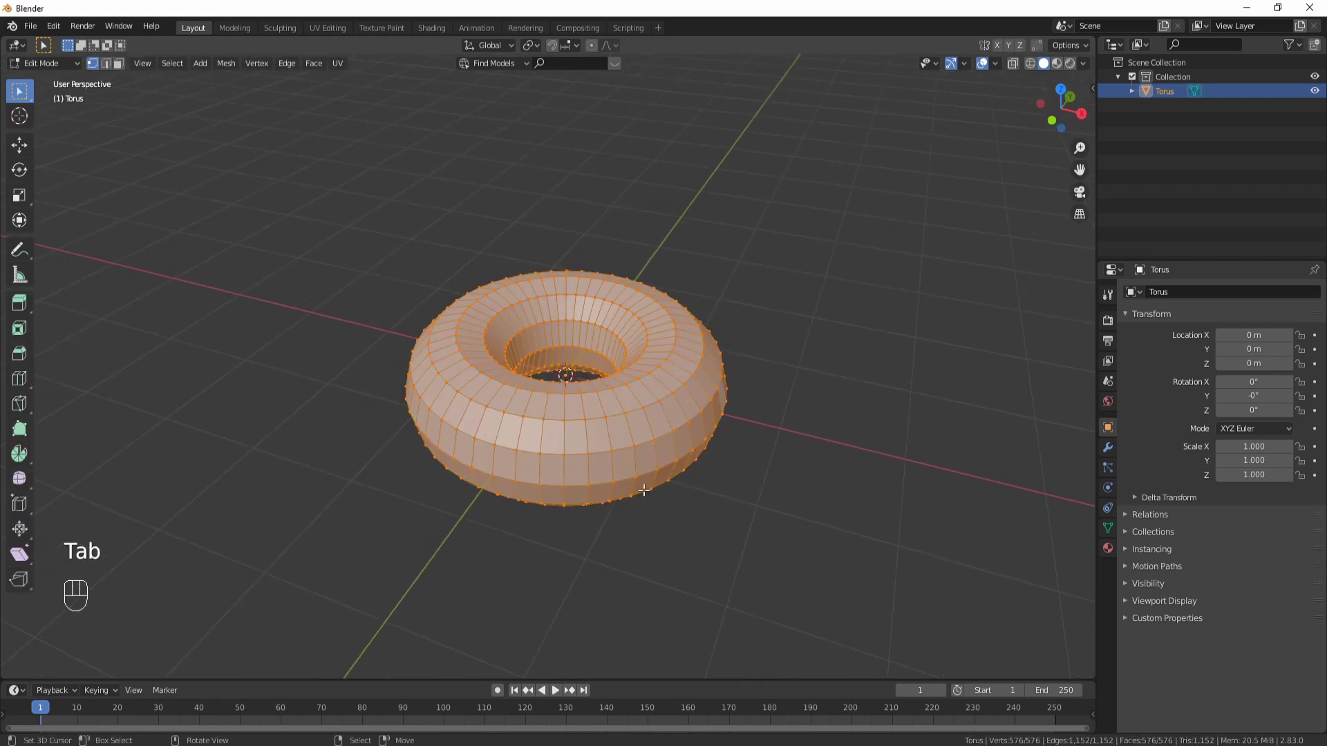
left_click(614, 477)
key("shift+alt")
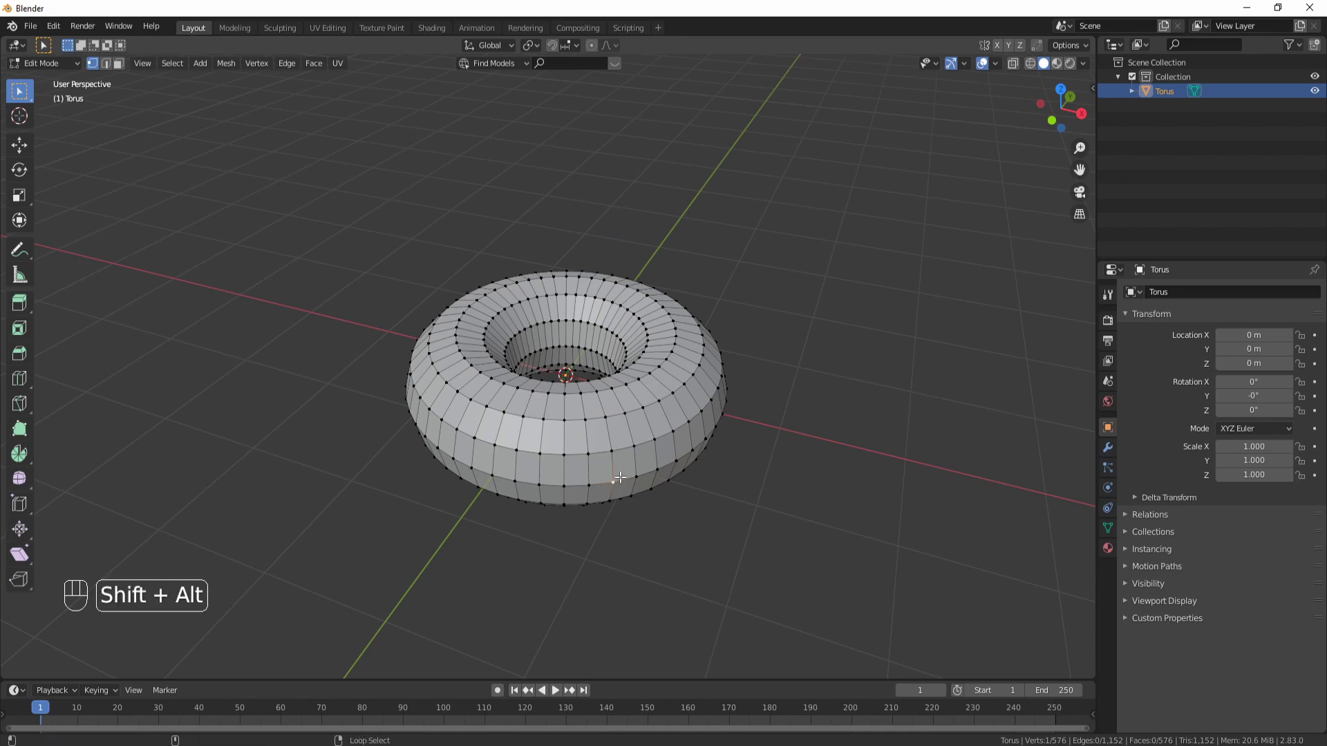
left_click(632, 450, "alt")
middle_click_drag(632, 451, 738, 461)
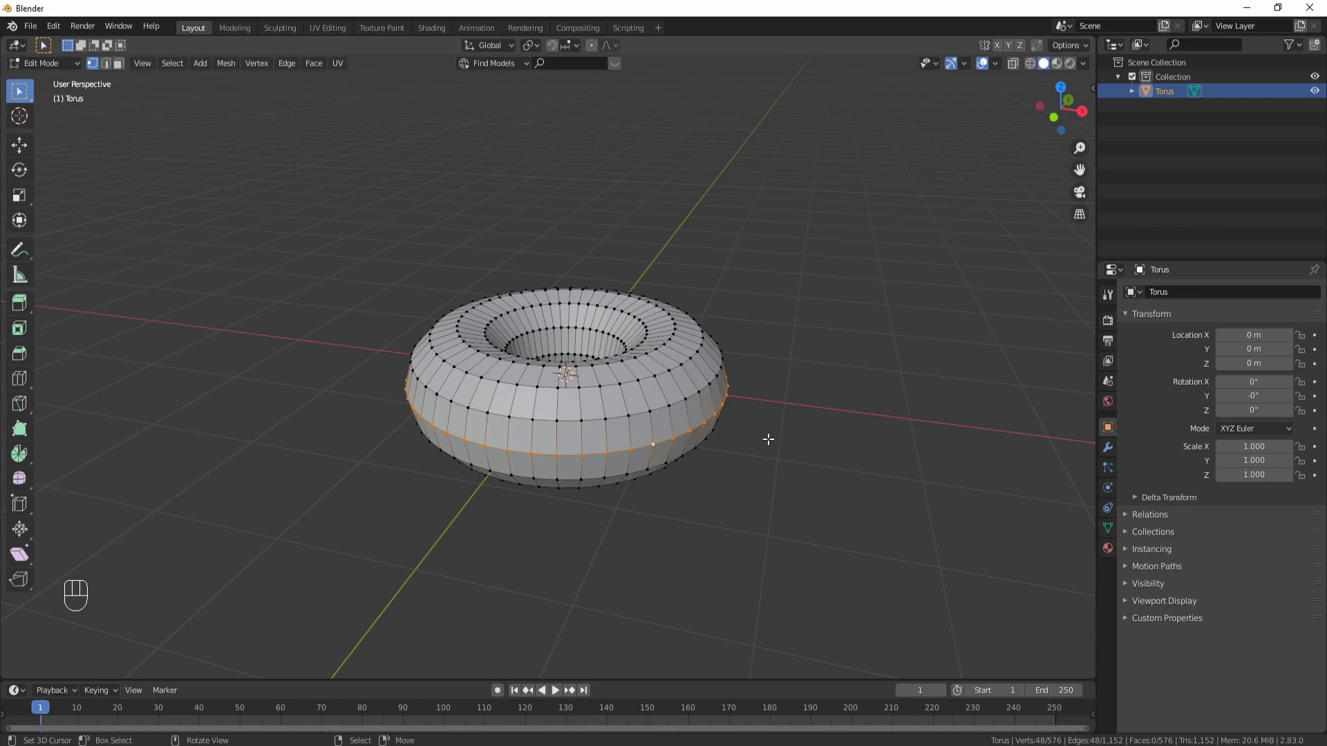
middle_click_drag(769, 439, 735, 441)
scroll(717, 452, "up", 1)
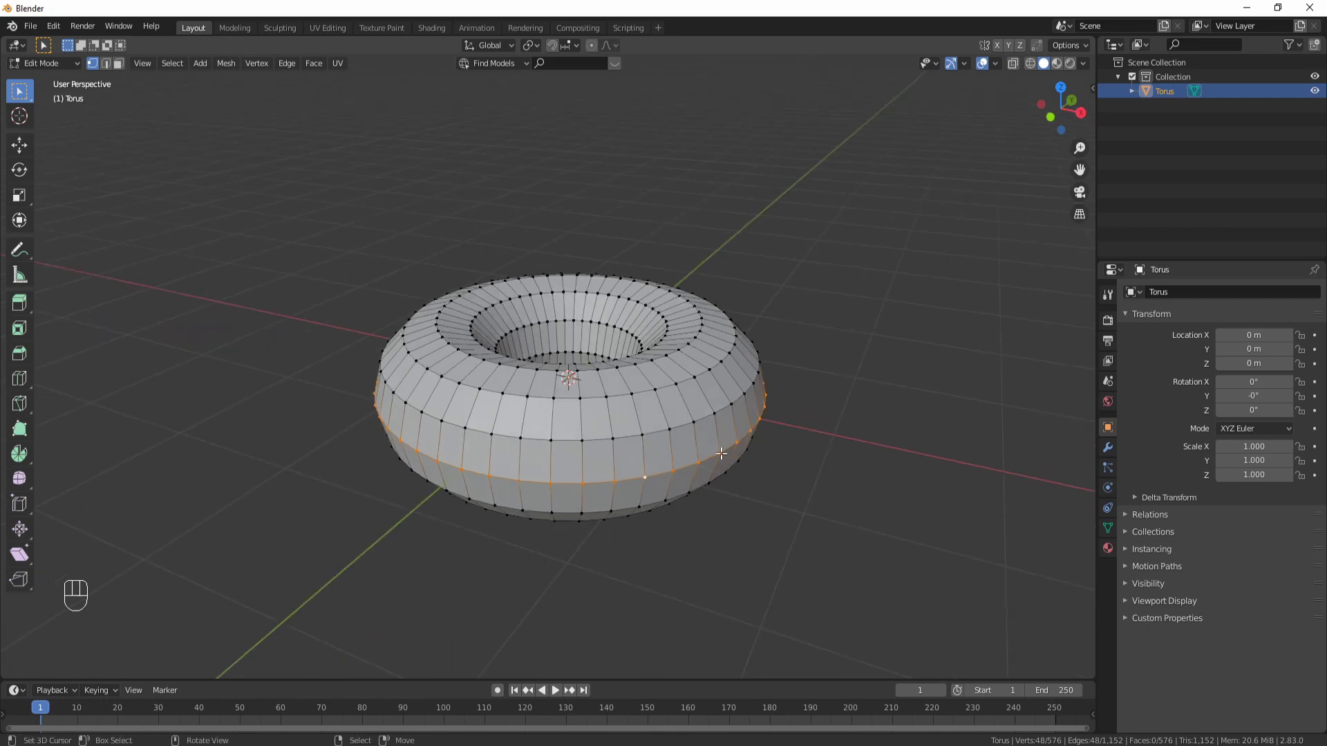
Extrude the outer edge loop and scale it outward to about 1.046 in X and Y, excluding Z
key("e")
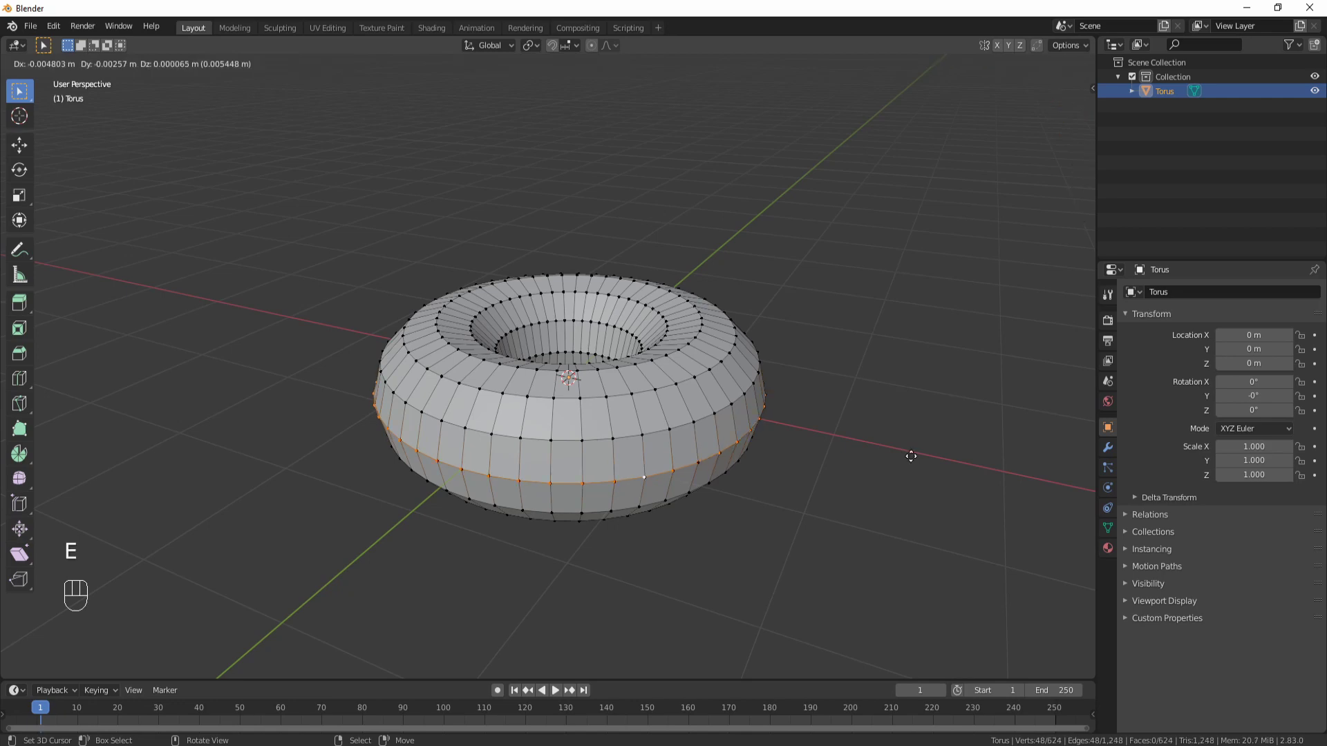
key("s")
key("shift")
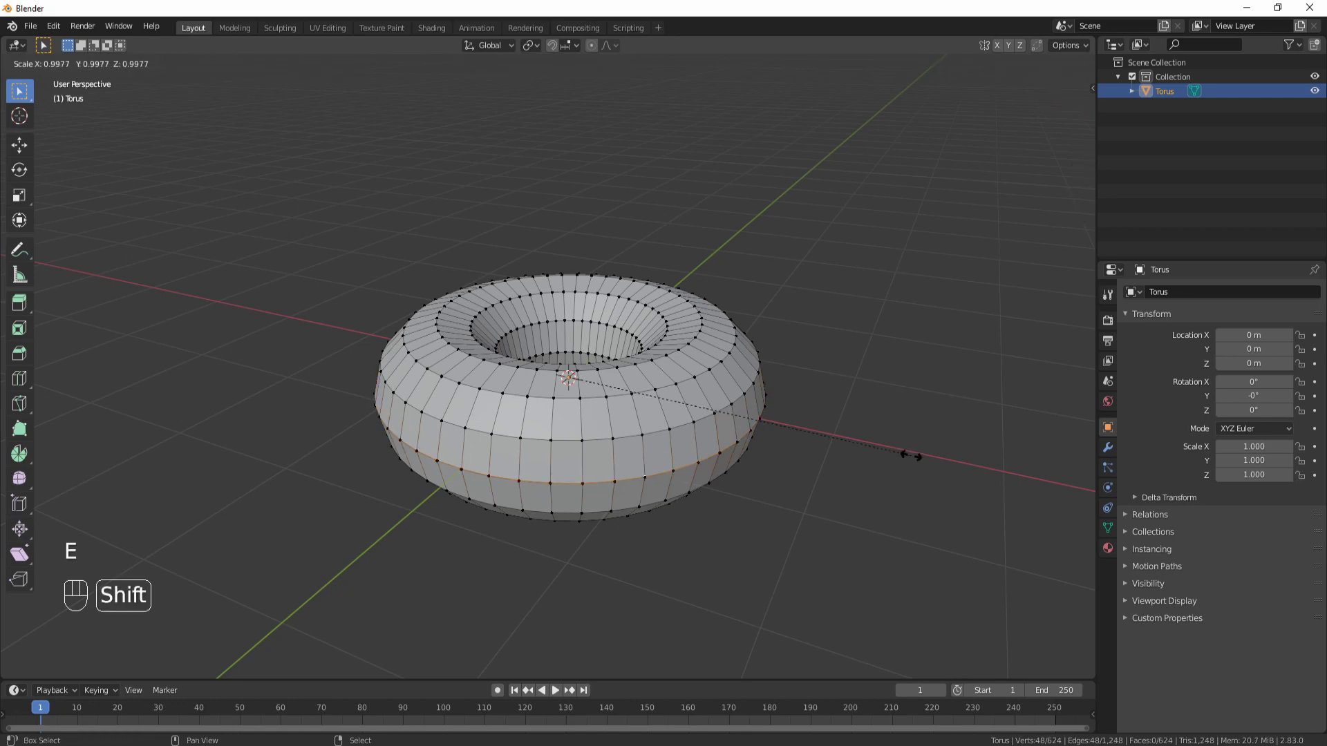
key("shift+z")
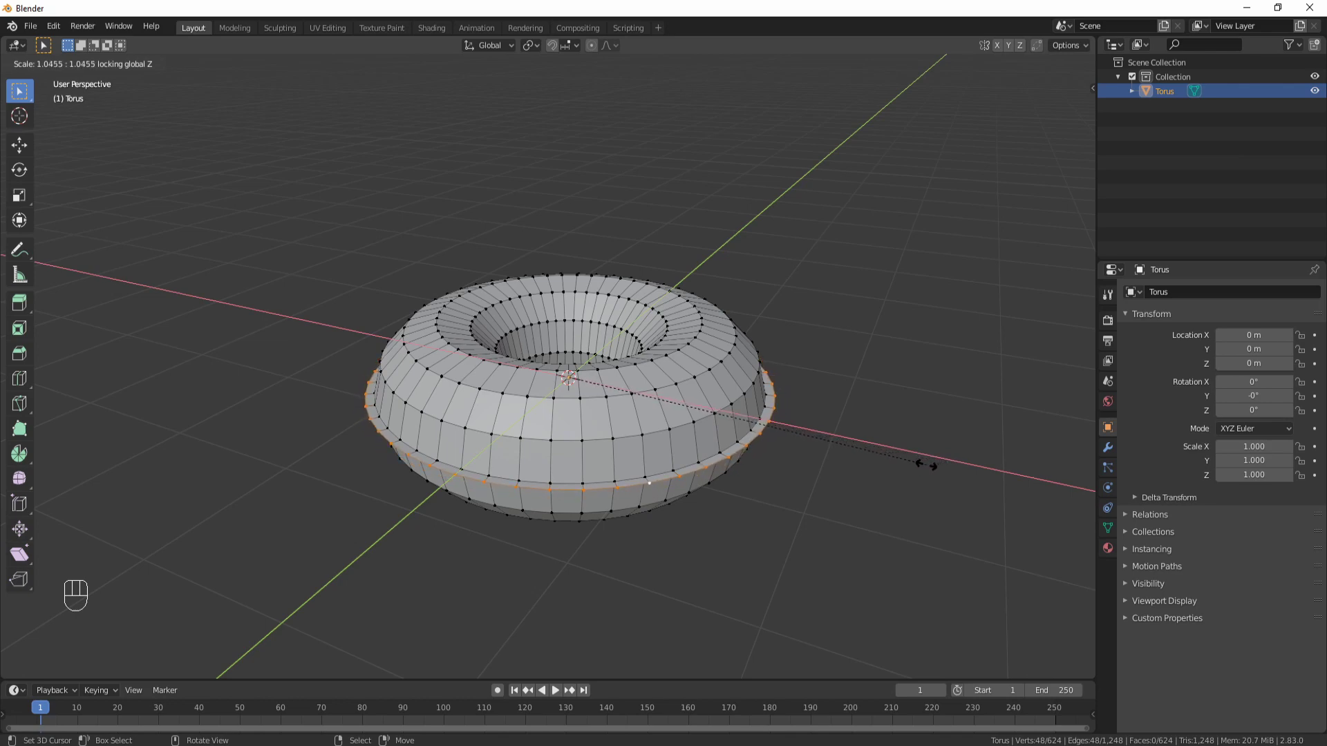
left_click(924, 465)
Shrink the extruded outer rim slightly in X and Y, by about 0.990 and again by about 0.998
middle_click_drag(802, 492, 858, 492)
scroll(859, 492, "up", 2)
key("s")
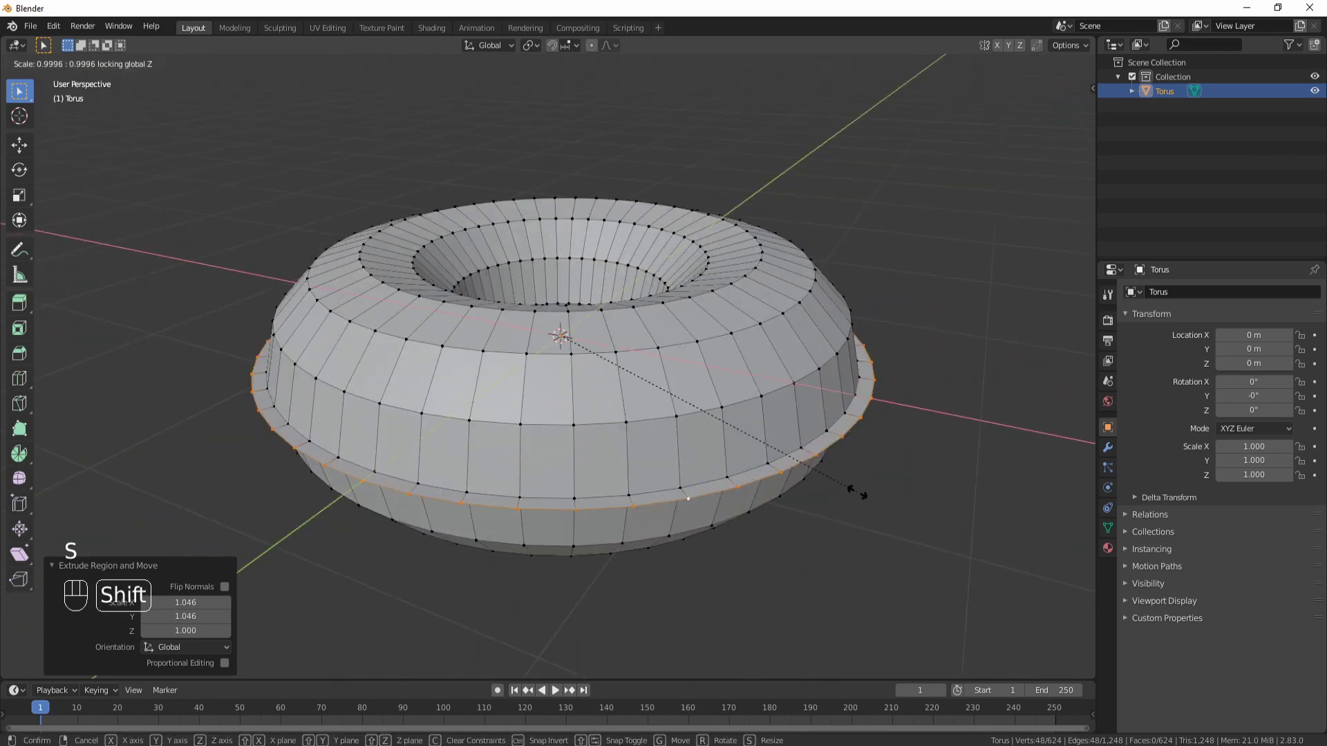
left_click(854, 495)
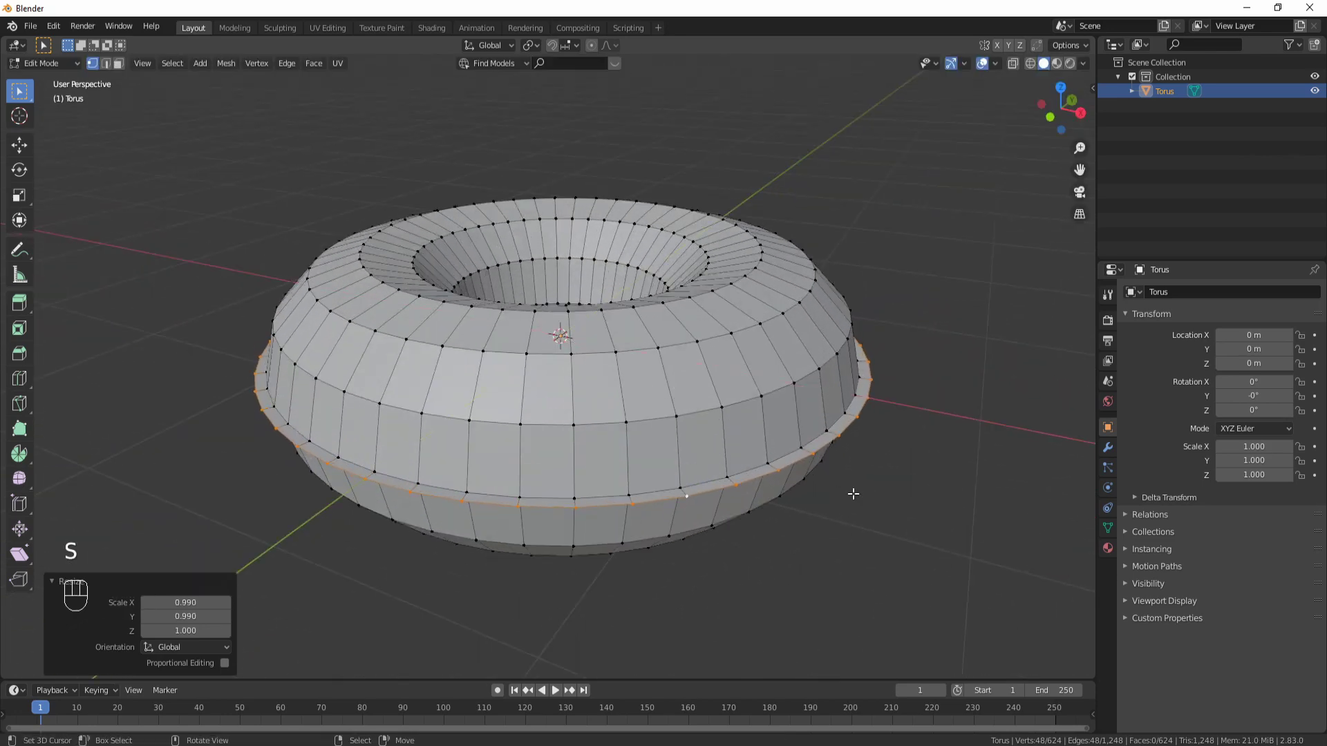
key("s")
left_click(902, 492)
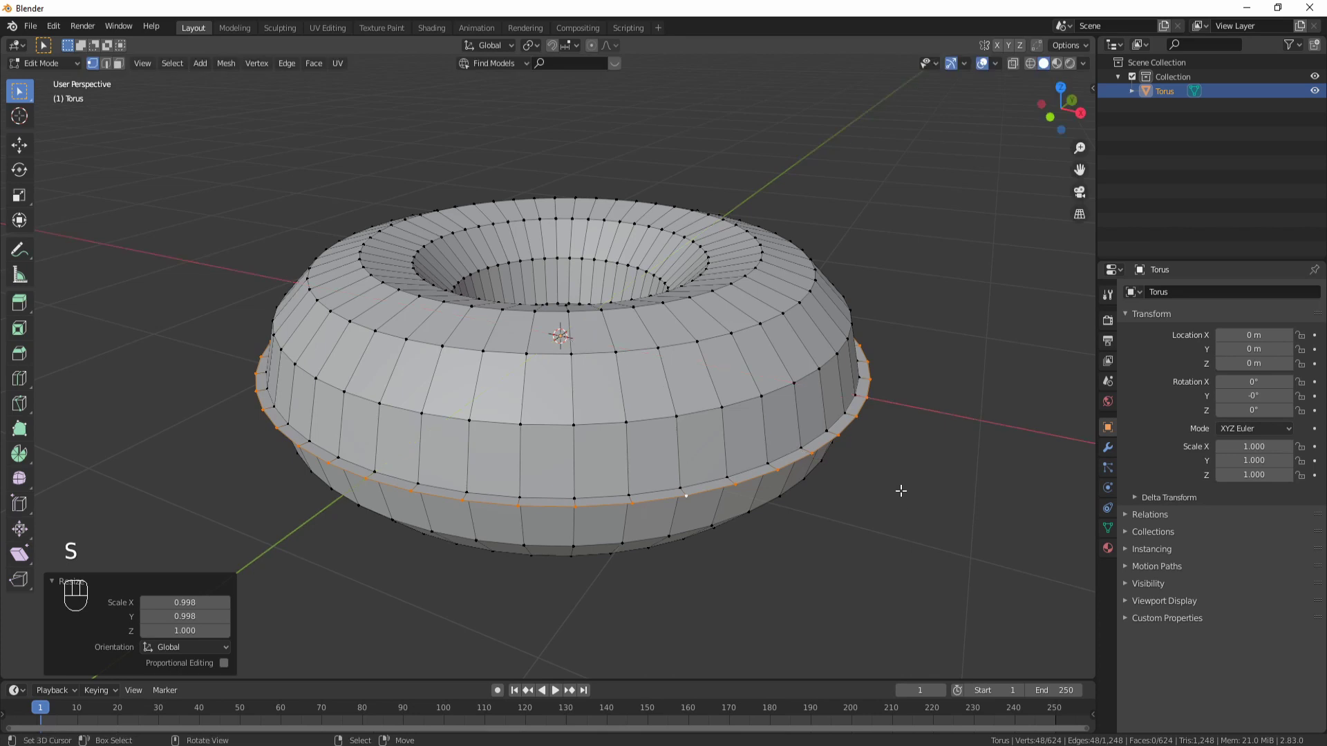
Checker-deselect the outer rim's vertices and move the remaining ones down about 0.042 m along Z
middle_click_drag(848, 484, 844, 470)
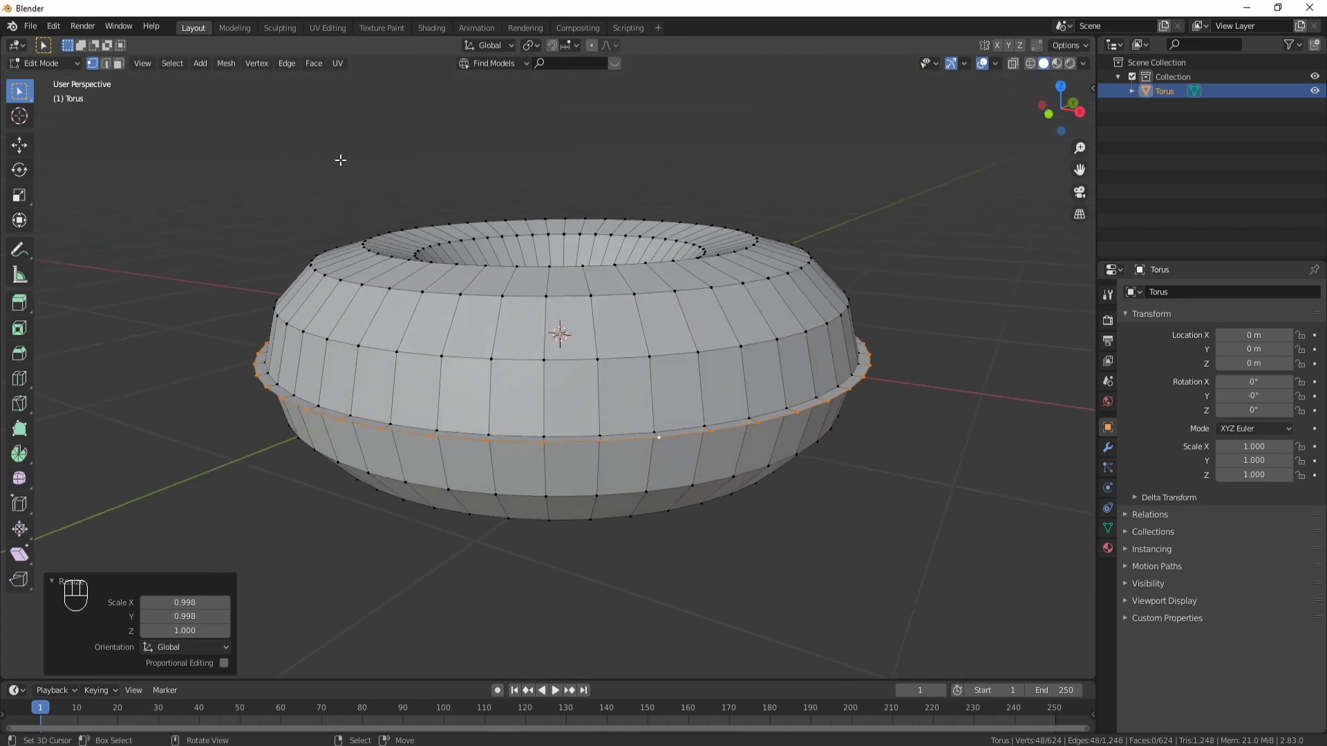
left_click(173, 64)
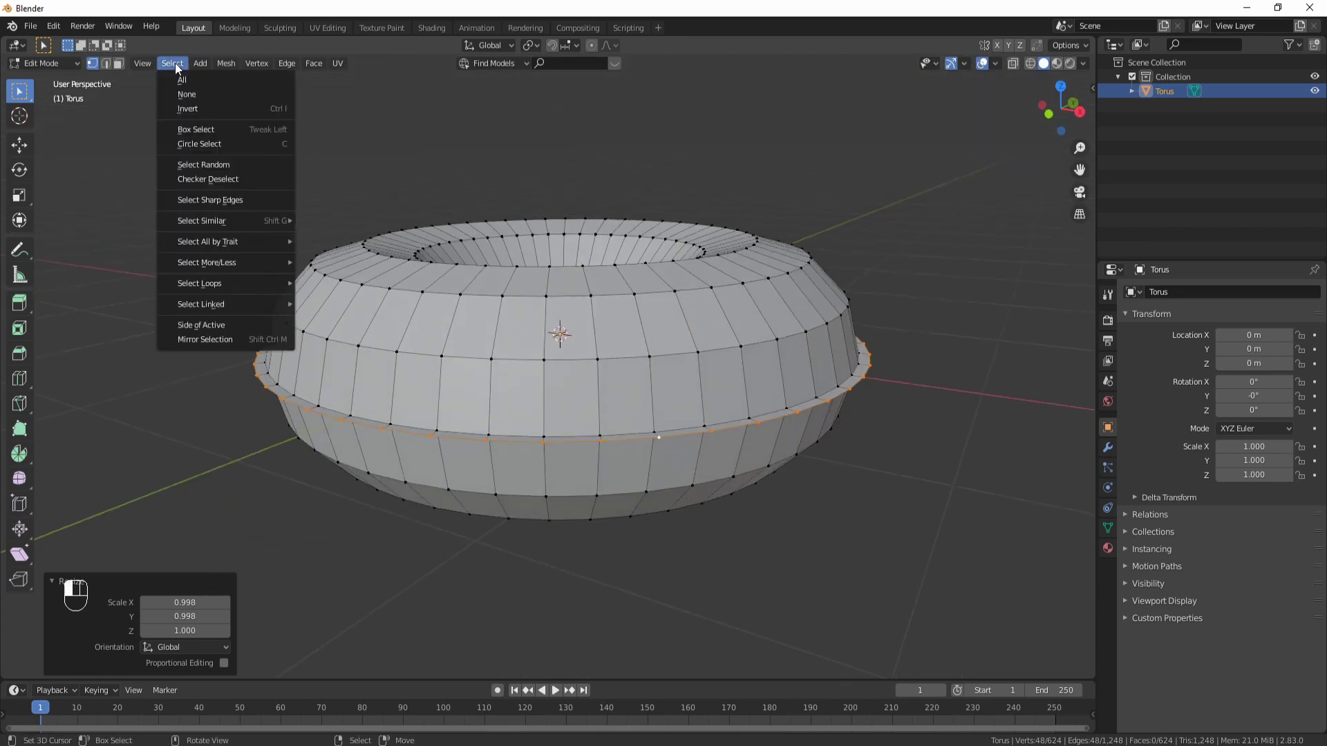
left_click(211, 179)
key("g")
key("z")
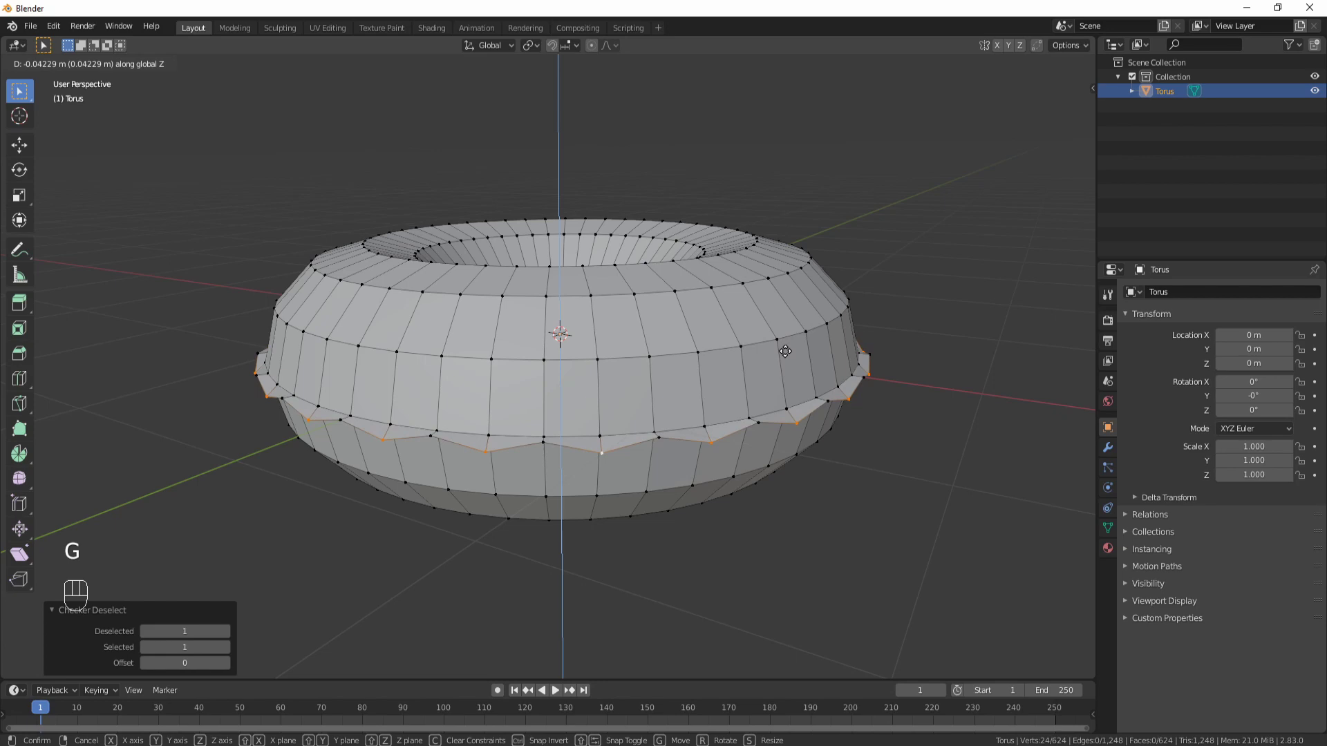
left_click(785, 351)
Extrude the edge loop inside the torus hole and scale it inward to about 0.892 in X and Y only
middle_click_drag(794, 387, 904, 367)
left_click(633, 367, "alt")
key("e")
key("s")
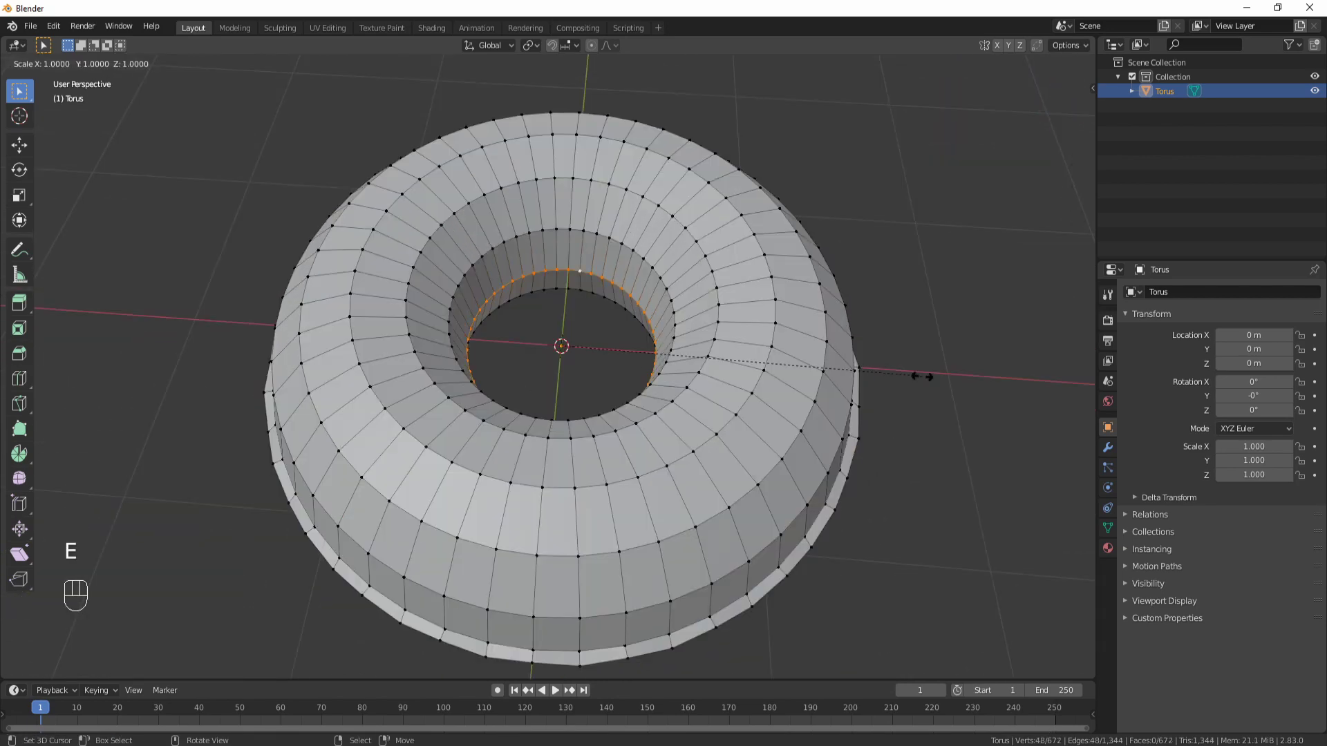
key("shift+z")
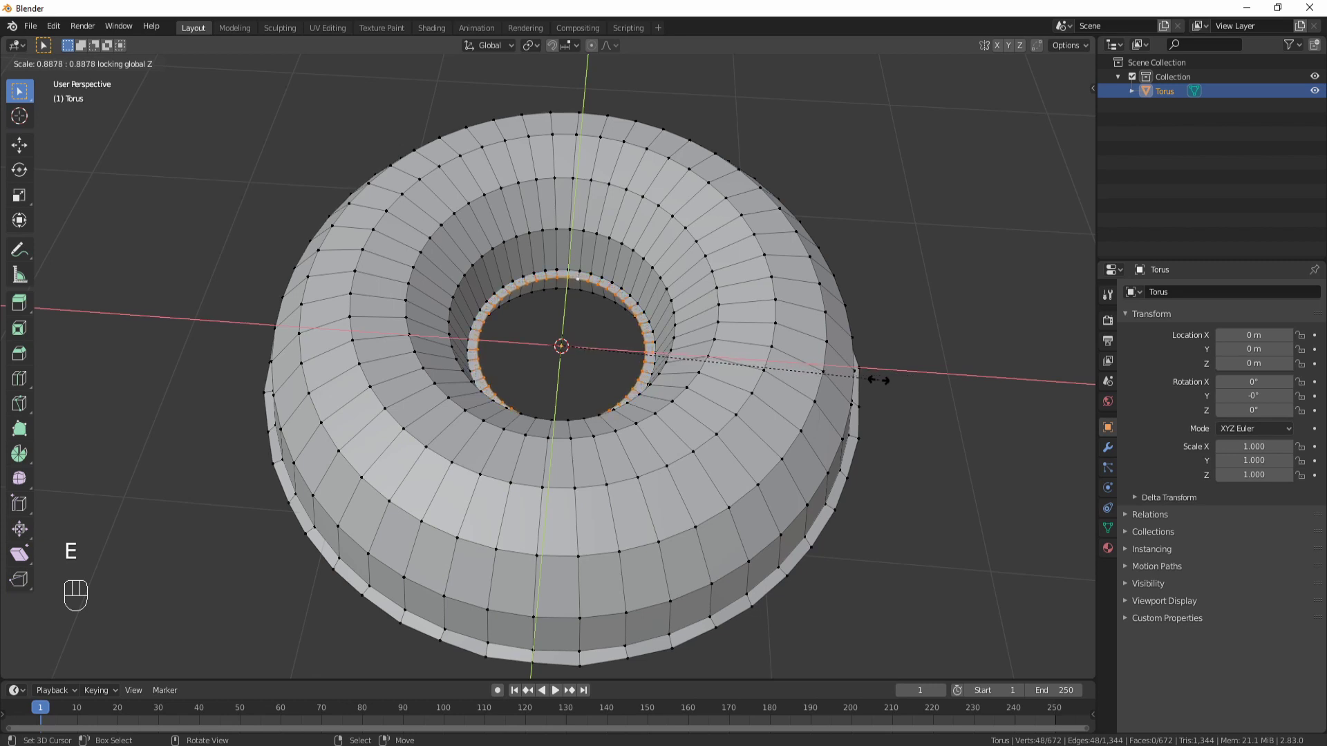
left_click(877, 380)
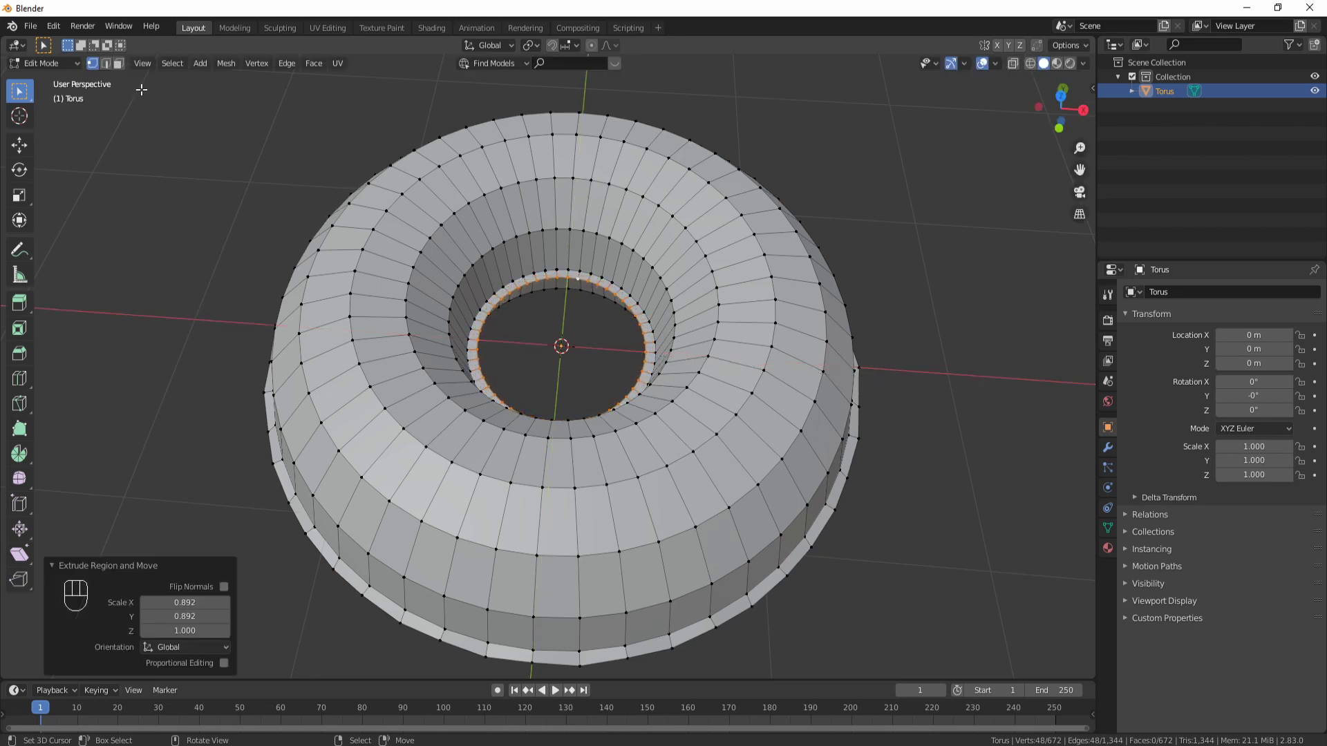
Checker-deselect the inner rim's vertices and move the remaining ones down about 0.027 m along Z
left_click(172, 63)
left_click(215, 181)
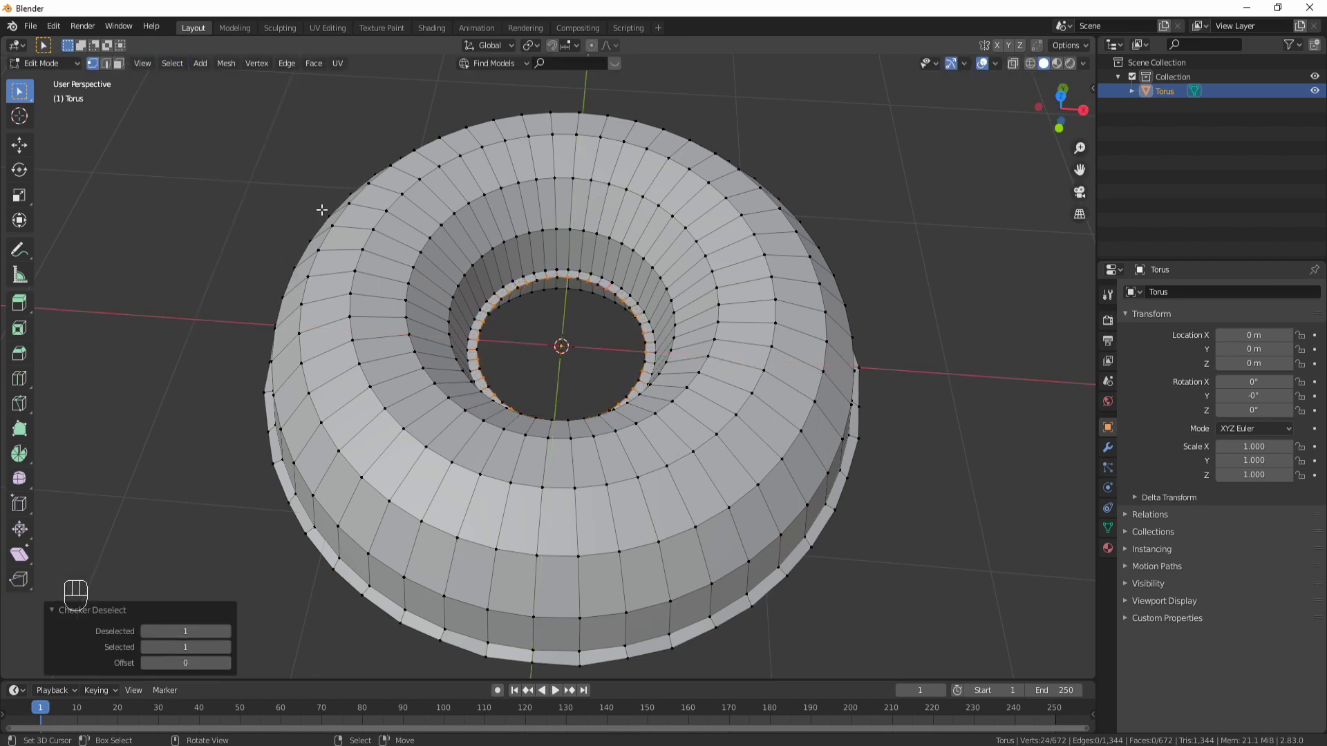
key("g")
key("z")
left_click(808, 331)
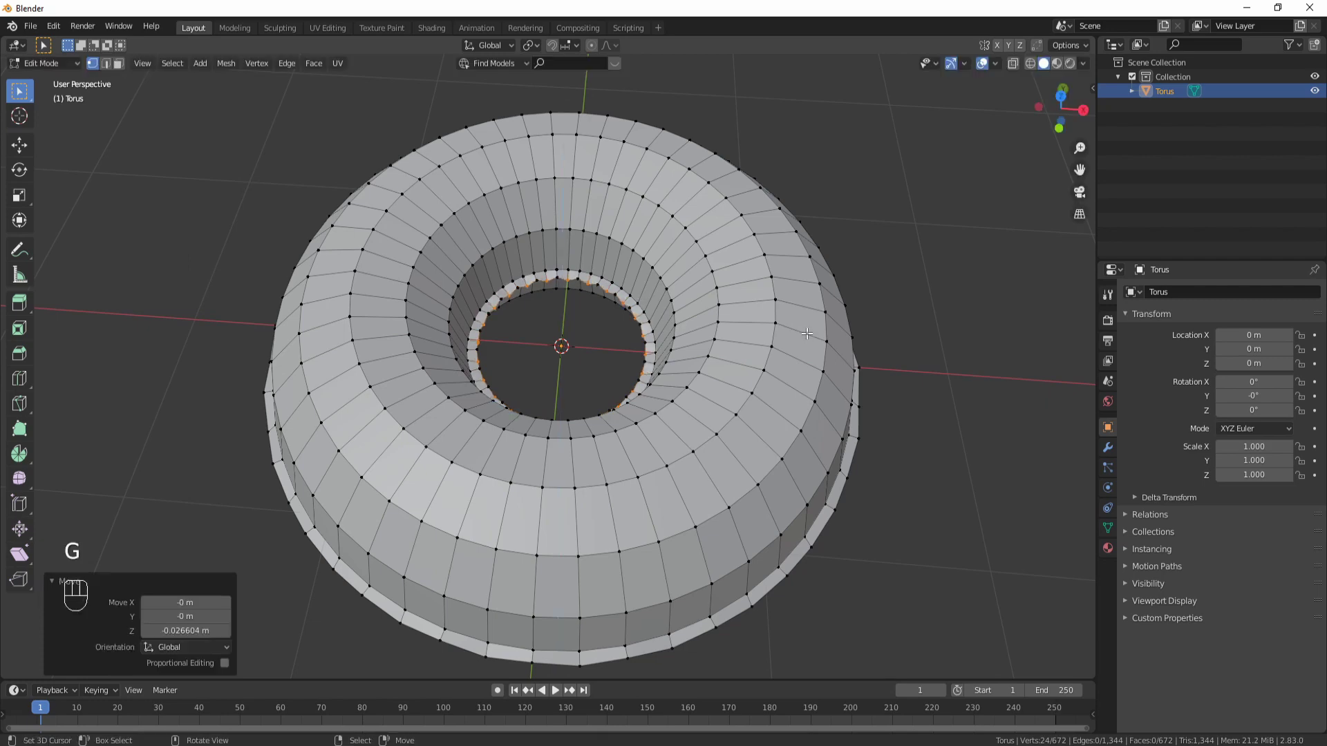
Recalculate the normals of the whole torus mesh and return to Object Mode
middle_click_drag(807, 332, 629, 340)
key("a")
key("a")
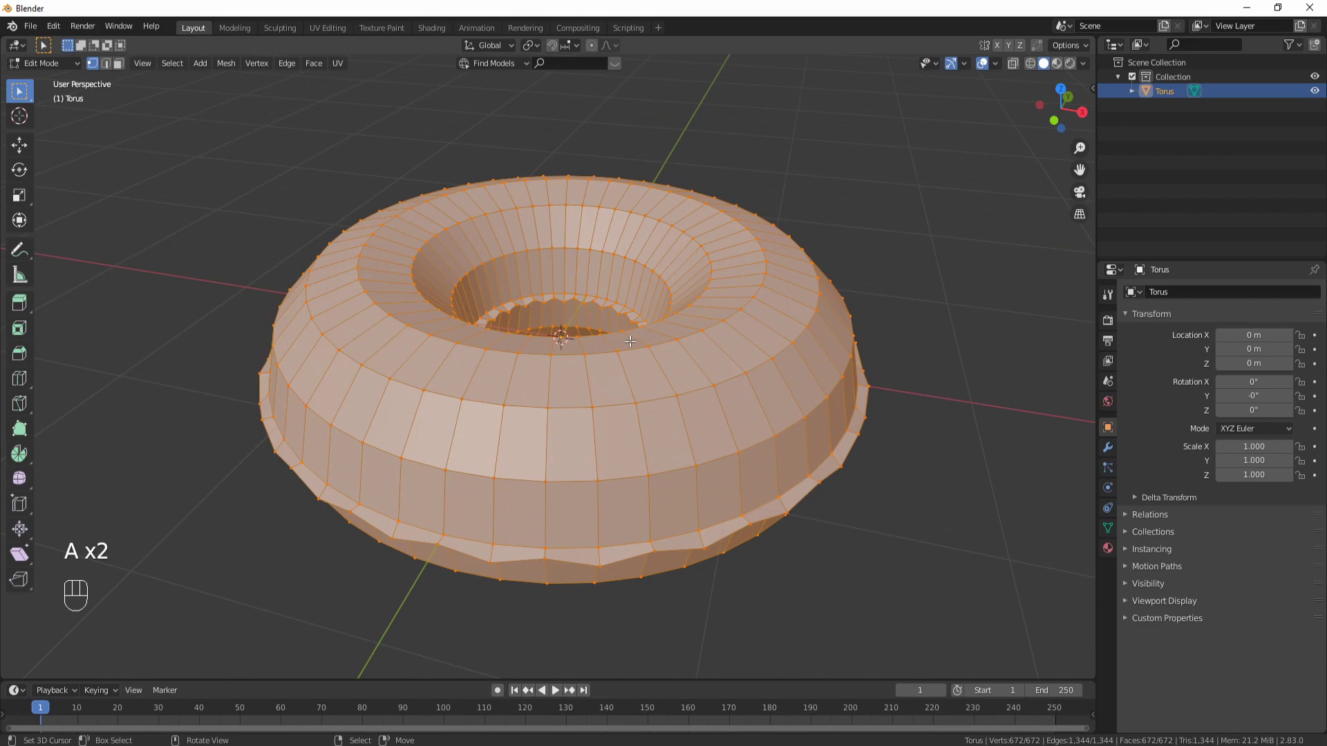
key("ctrl+n")
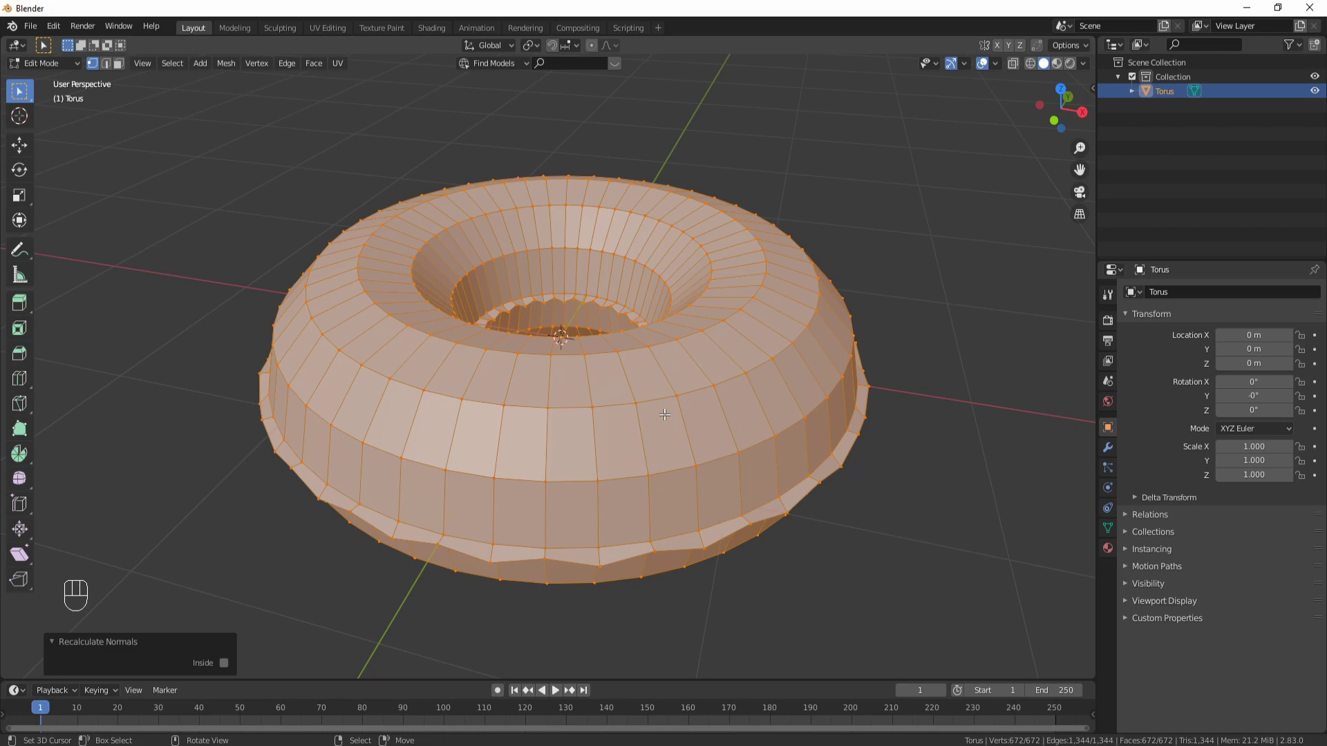
key("space")
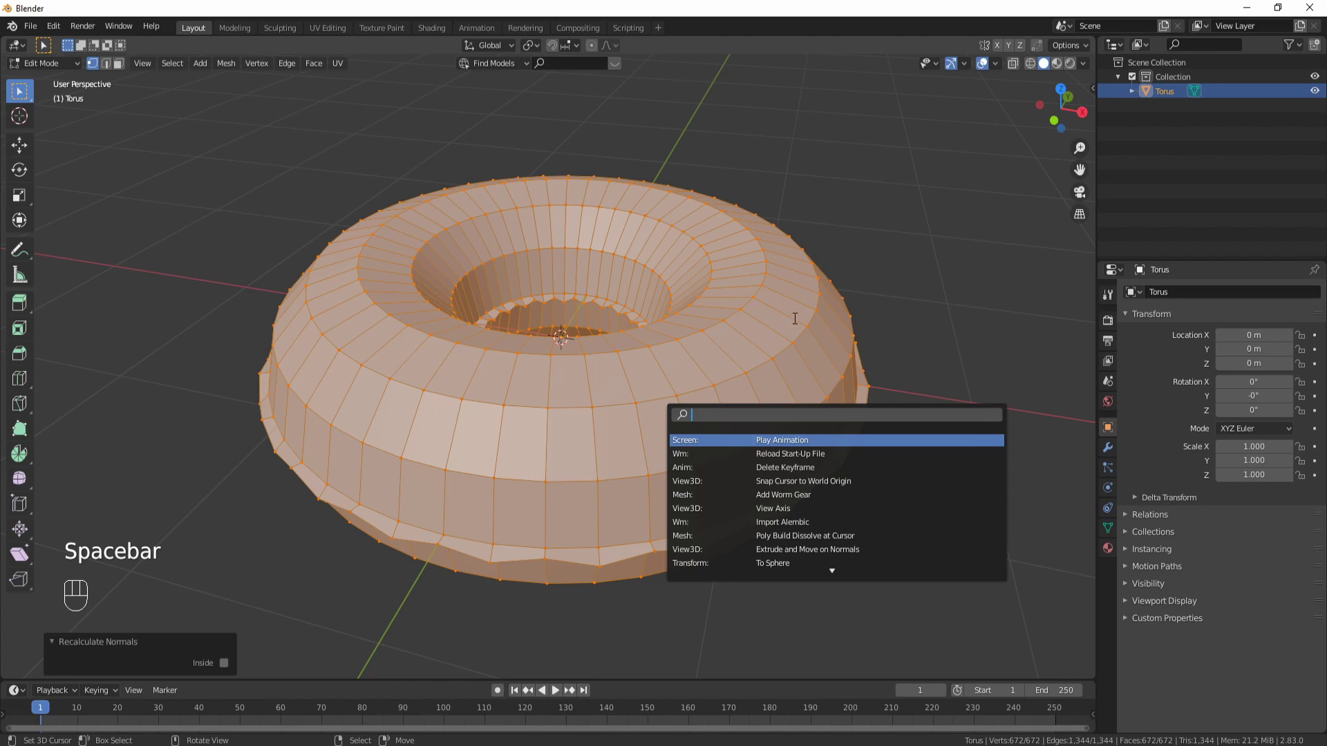
key("Escape")
key("Tab")
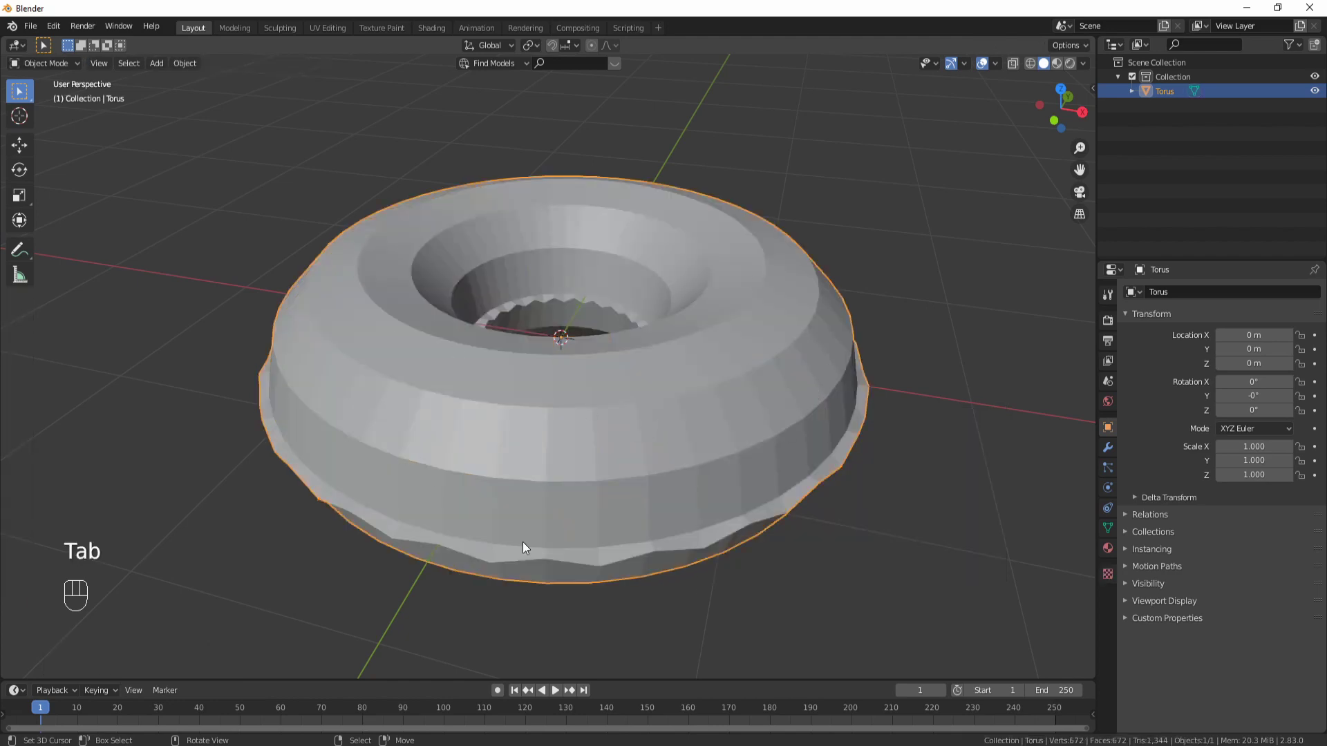
middle_click_drag(524, 544, 423, 546)
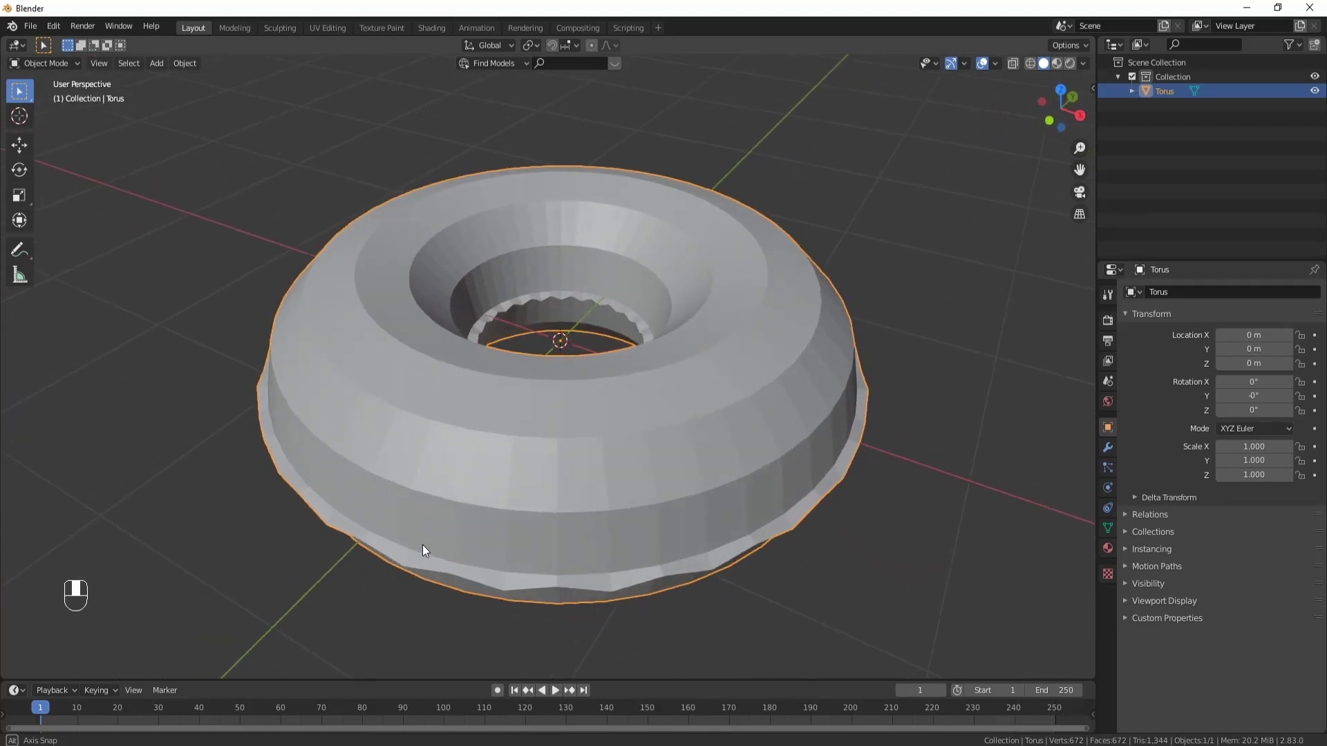
Move the torus up 2 m along the Z axis
scroll(630, 485, "down", 3)
key("g")
key("z")
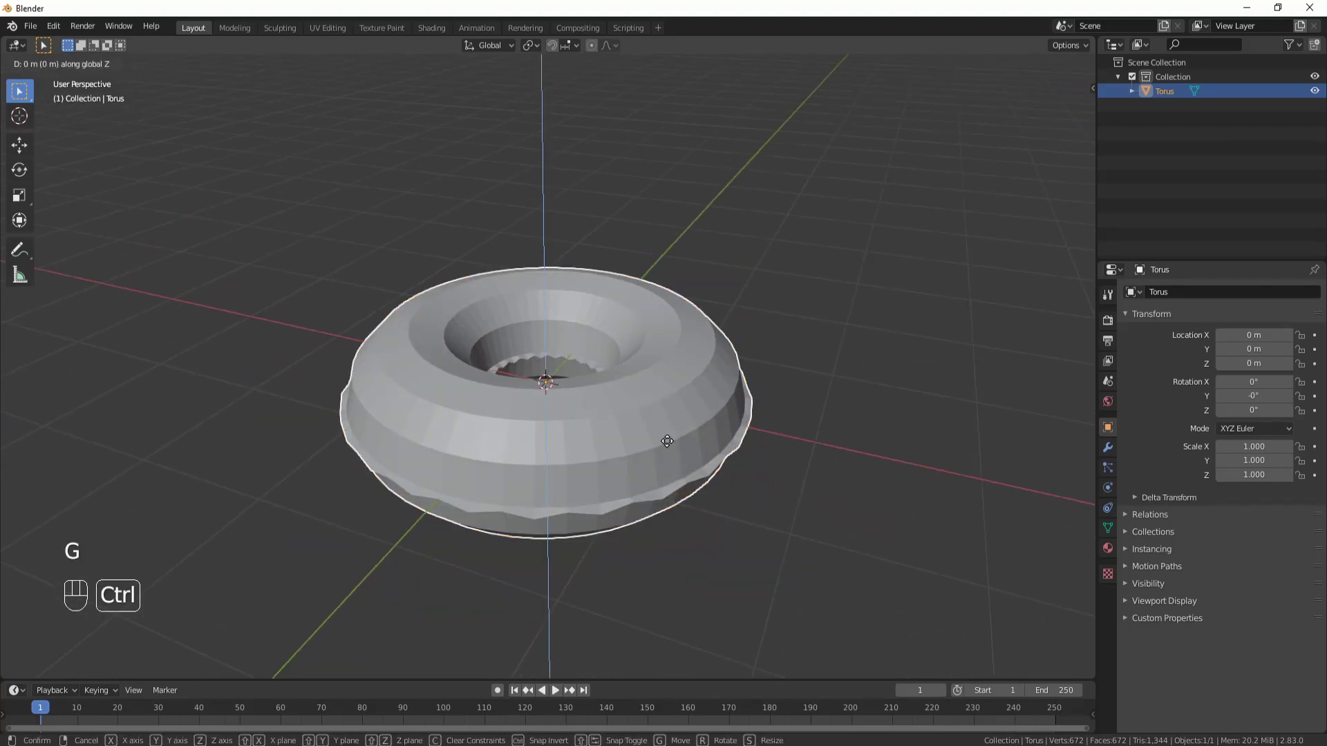
left_click(661, 227, "ctrl")
middle_click_drag(662, 227, 680, 438, "shift")
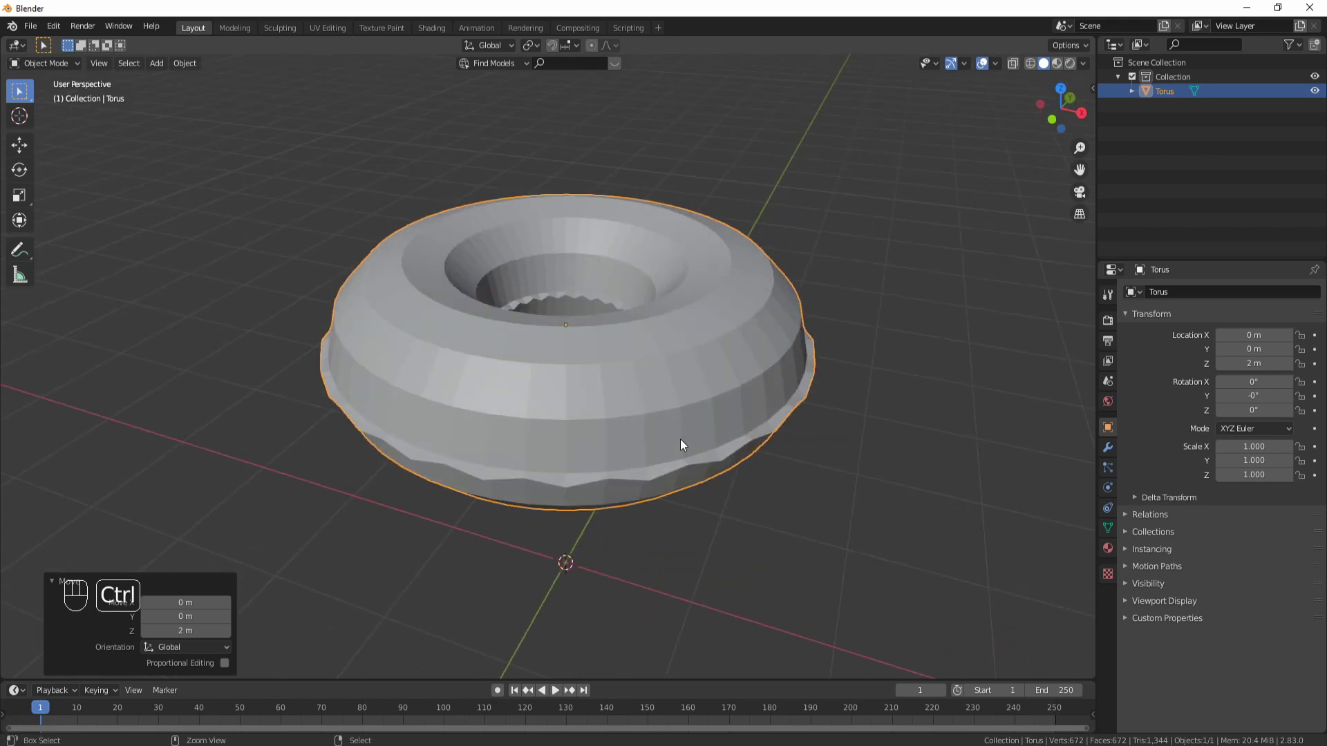
Shade the torus smooth and give it a Subdivision modifier with viewport and render levels set to 1
key("ctrl+1")
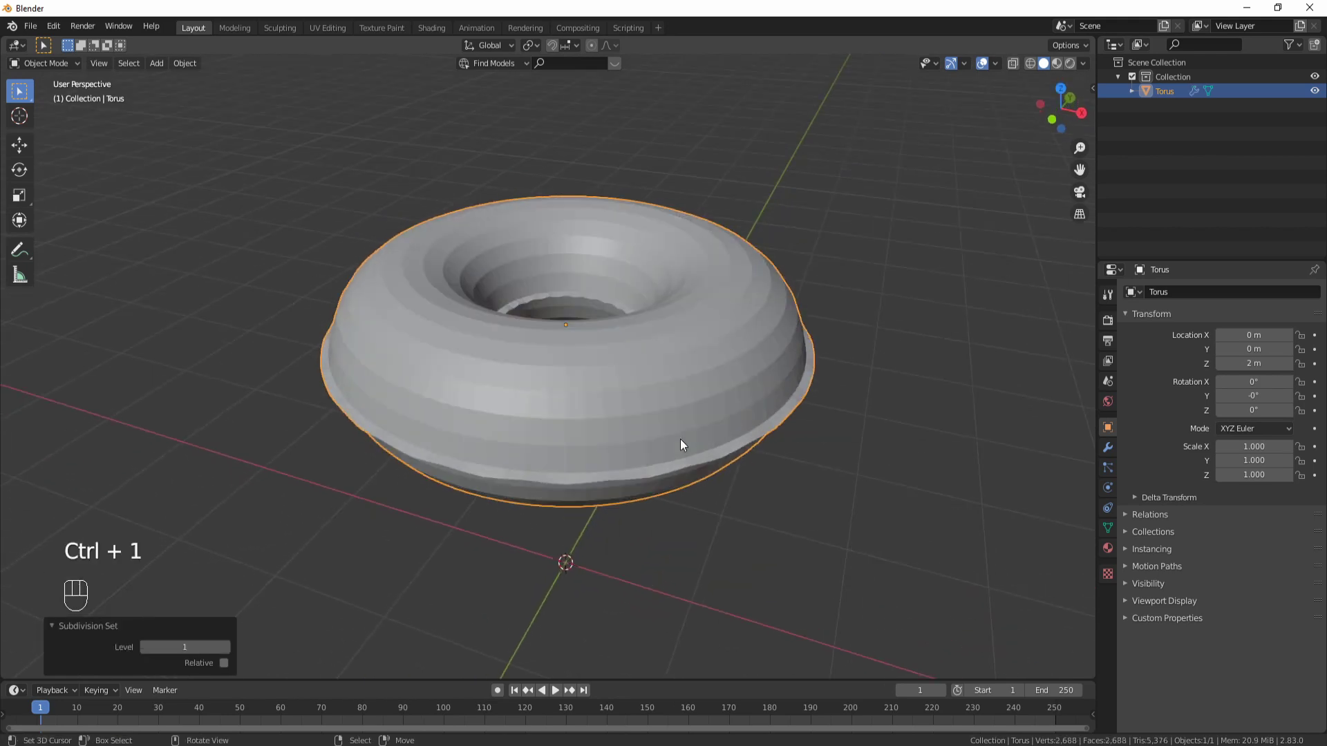
key("w")
left_click(737, 372)
middle_click_drag(737, 372, 955, 371)
left_click(1107, 448)
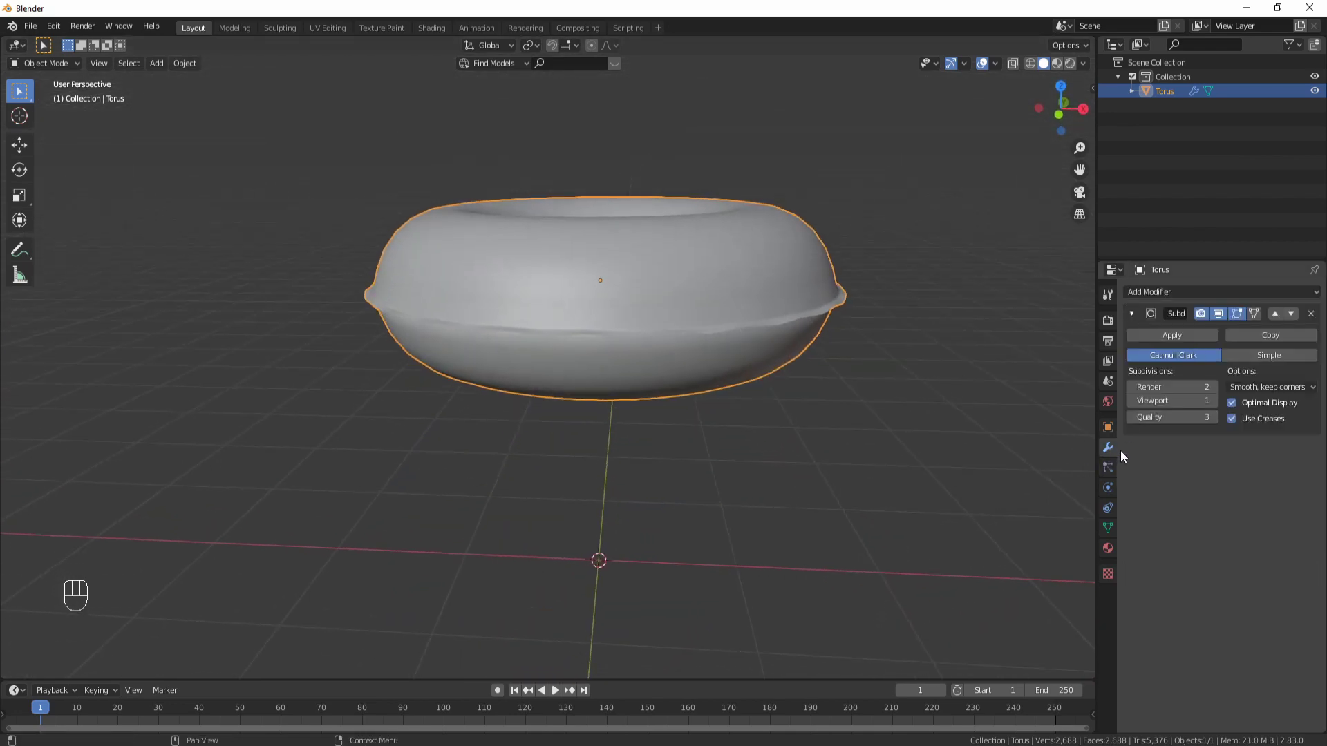
left_click(1131, 386)
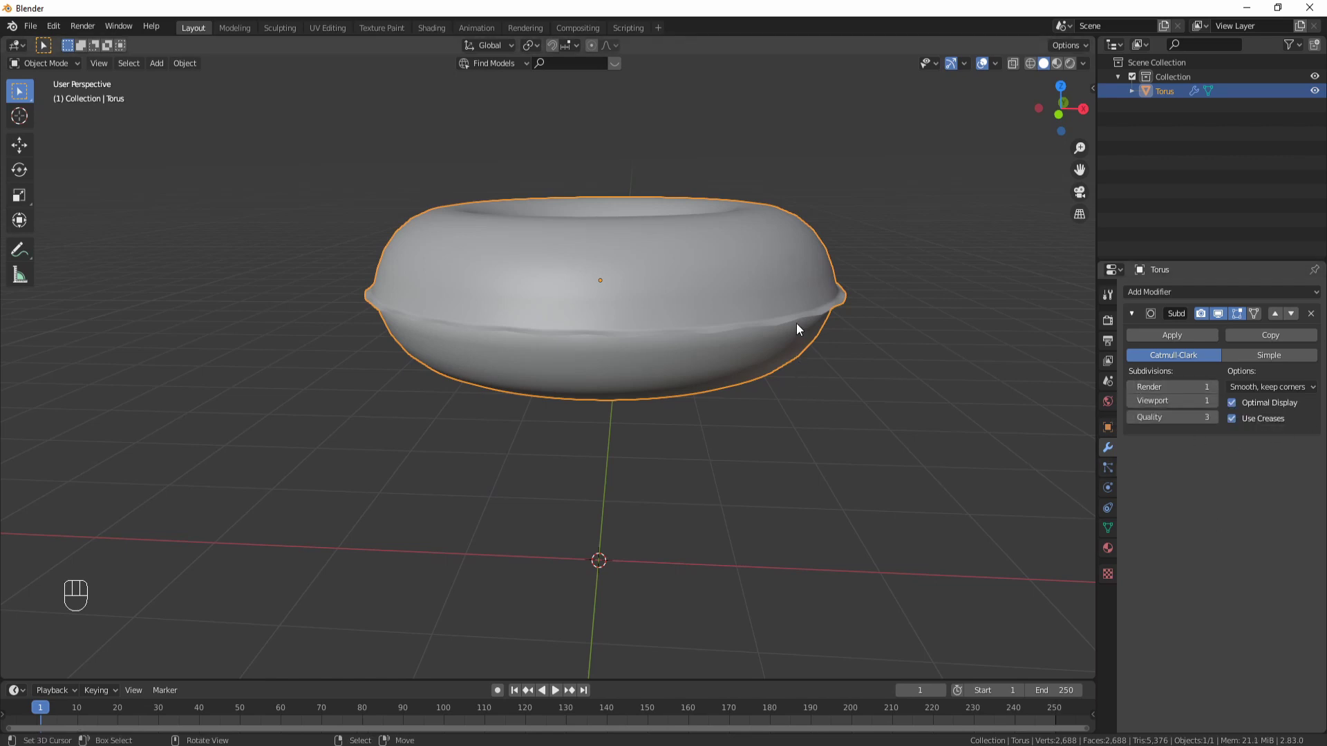
Add a 2 m cube at the origin below the torus and scale it to 0.1 along Z
middle_click_drag(796, 323, 749, 405)
key("shift+a")
mouse_move(749, 405)
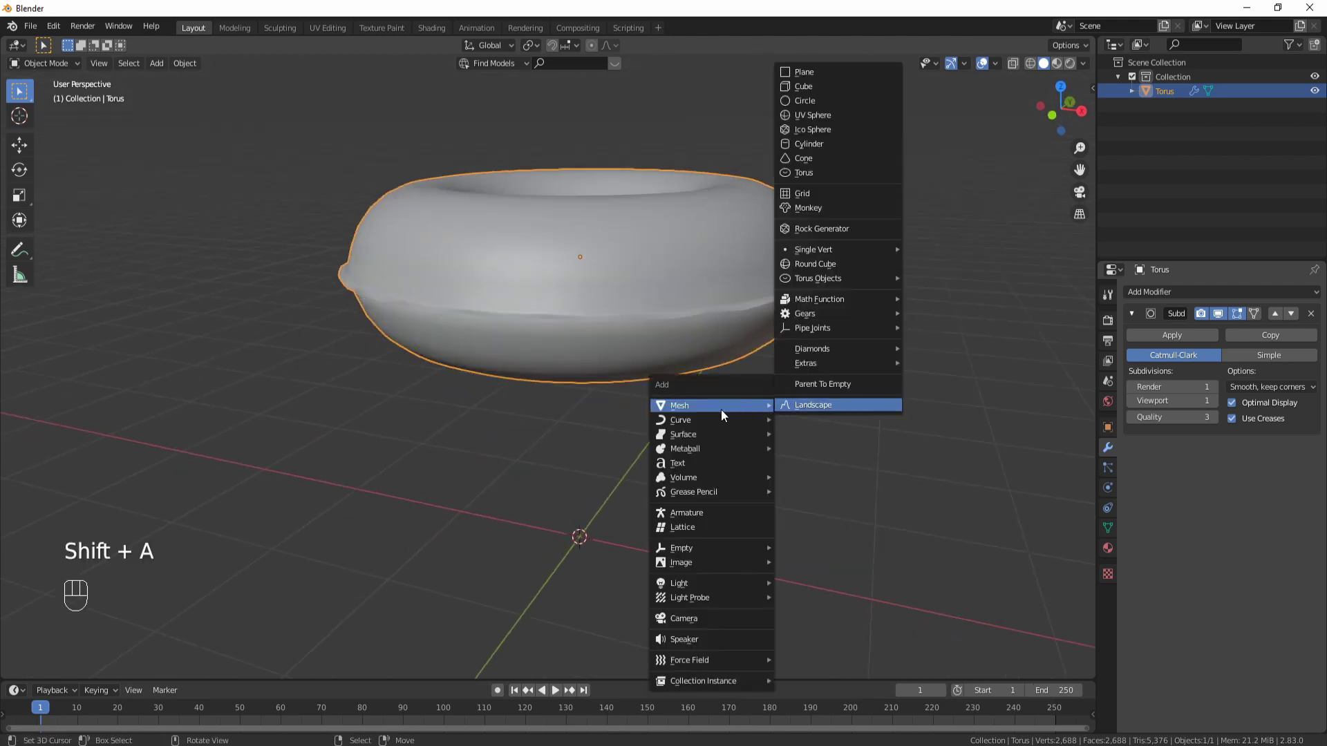
left_click(825, 84)
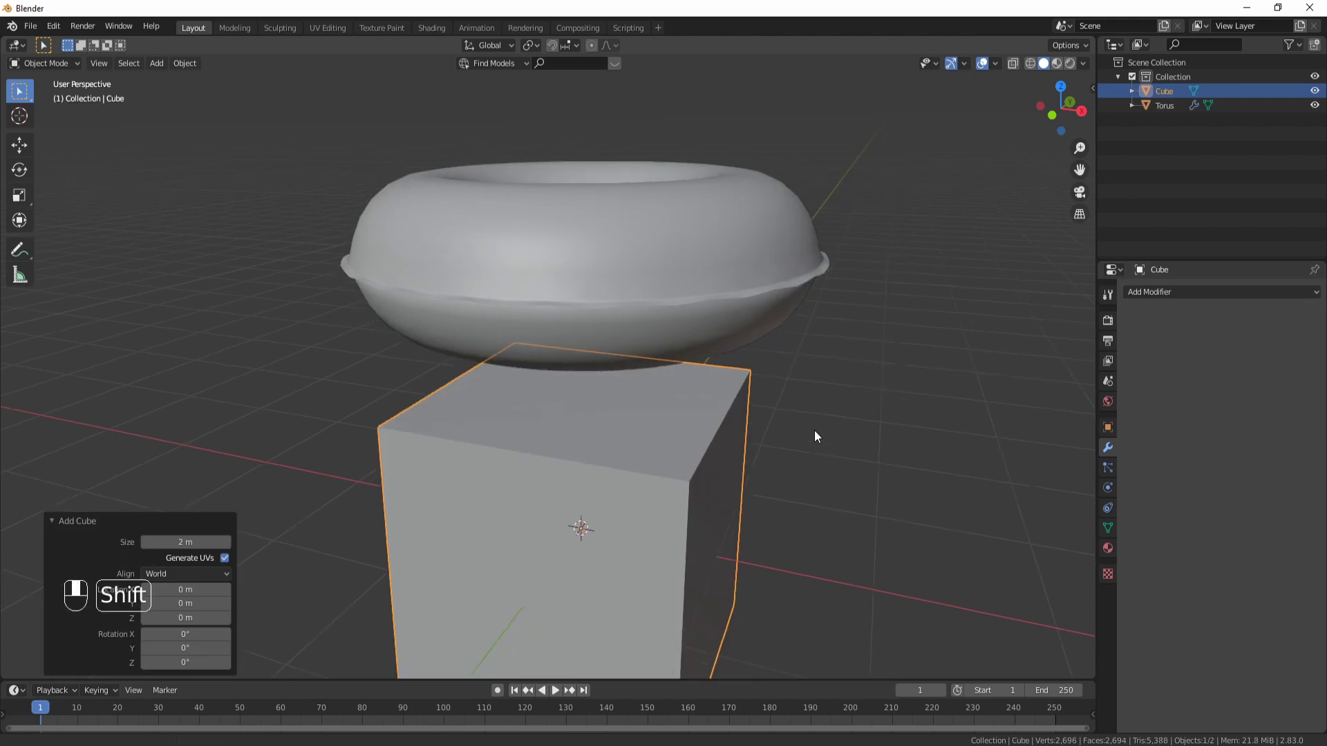
key("s")
key("z")
key("ctrl")
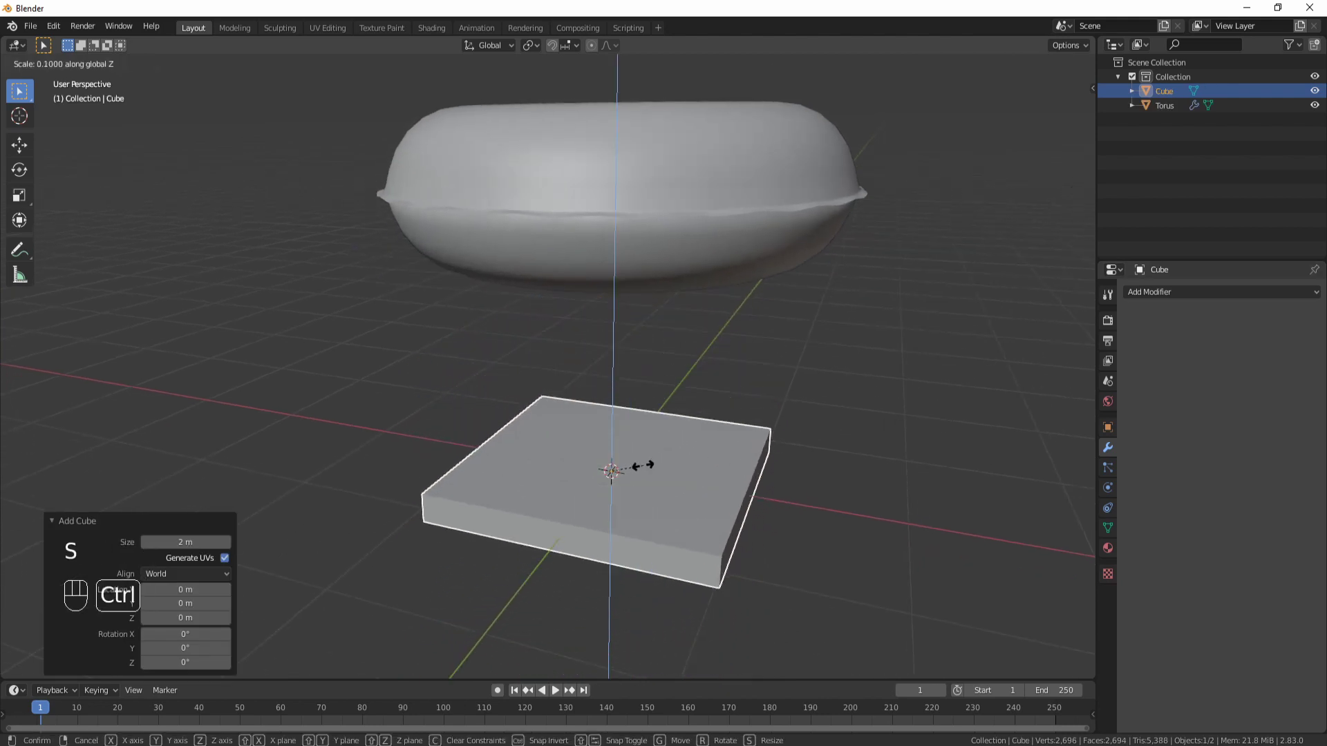
left_click(709, 510)
middle_click_drag(709, 510, 740, 512)
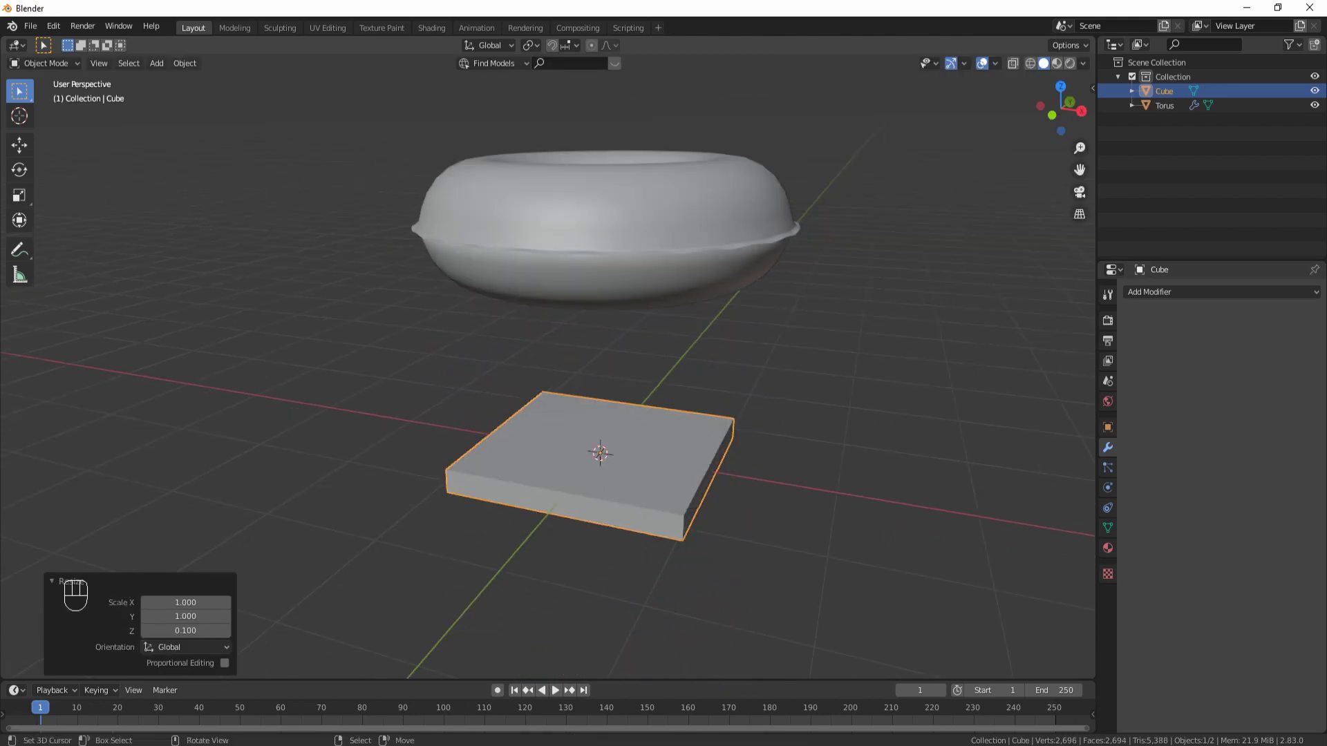
Widen the flattened cube by scaling it 3.3 times in X and Y, excluding Z
key("s")
key("shift")
key("shift+z")
key("ctrl")
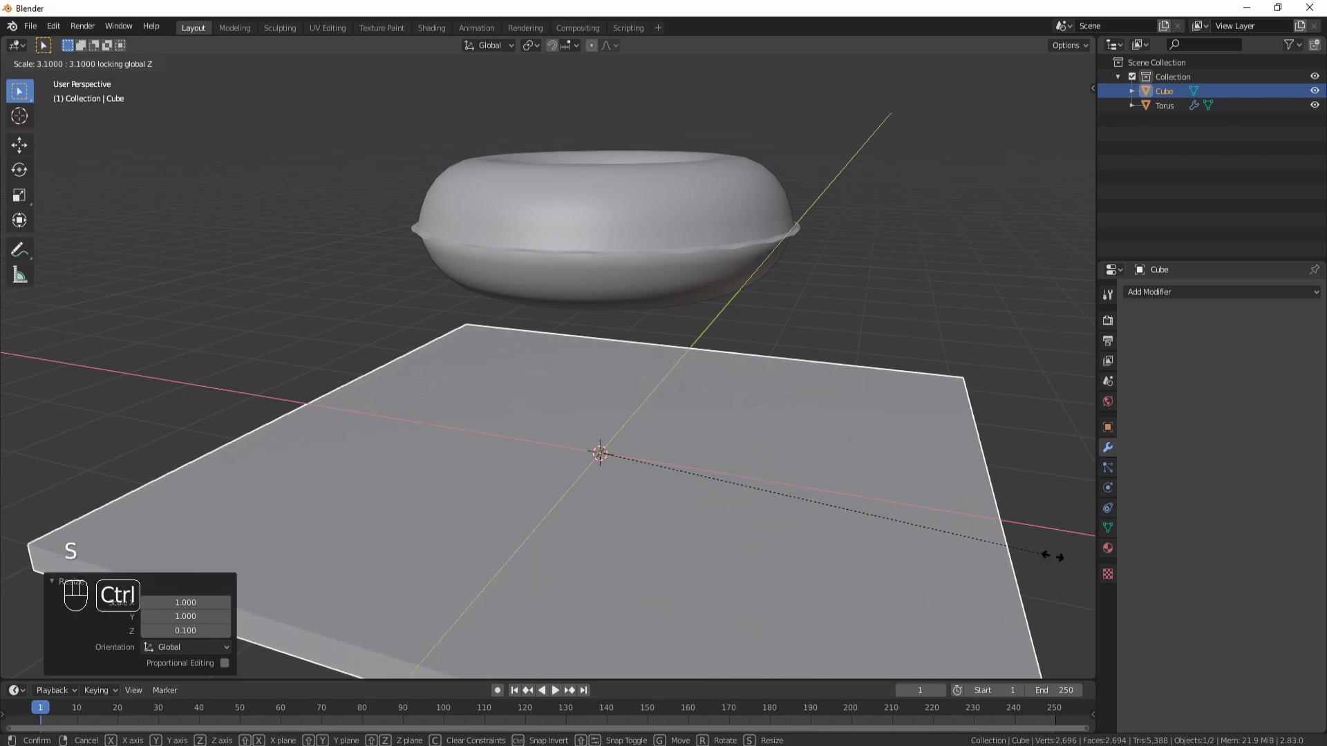
left_click(969, 571)
Make the widened slab thinner by scaling it down along Z
middle_click_drag(968, 570, 919, 512)
key("s")
key("z")
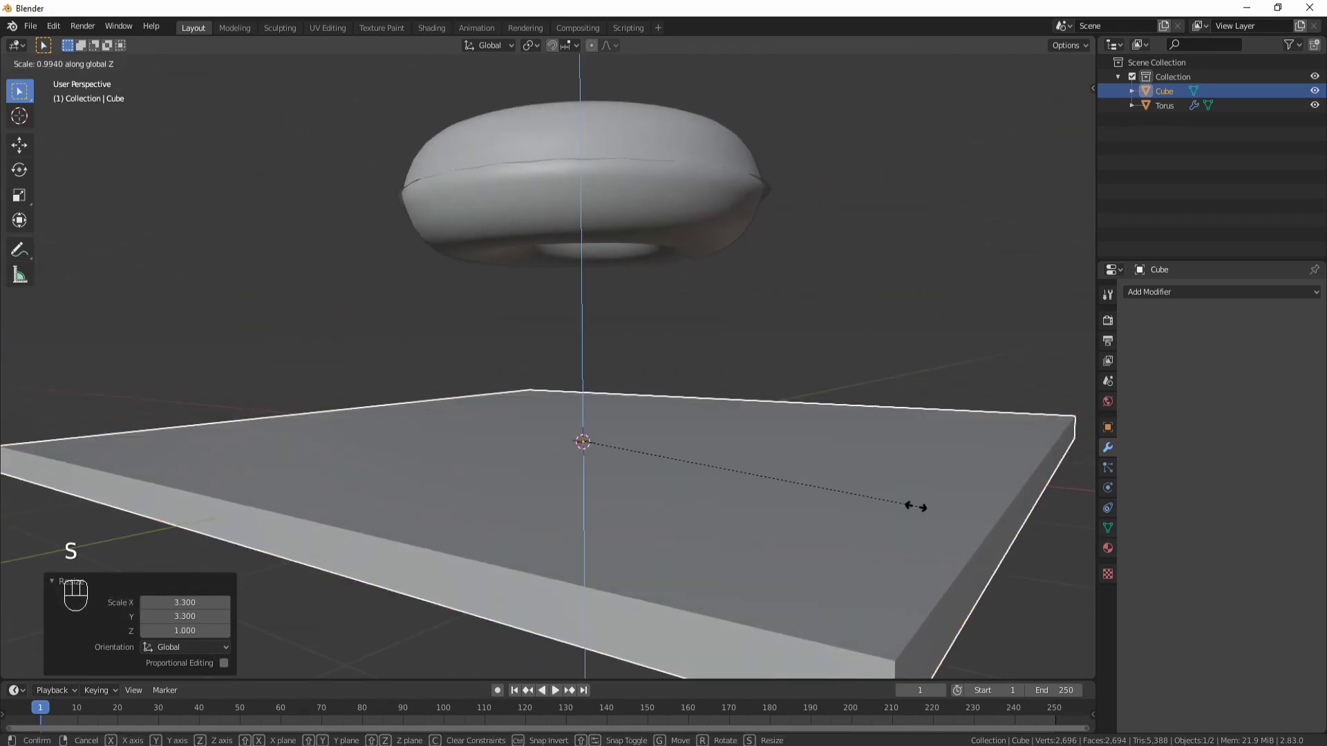
key("ctrl")
left_click(642, 462)
Select both the torus and the slab and apply their scale
middle_click_drag(643, 462, 656, 497)
key("a")
key("a")
key("a")
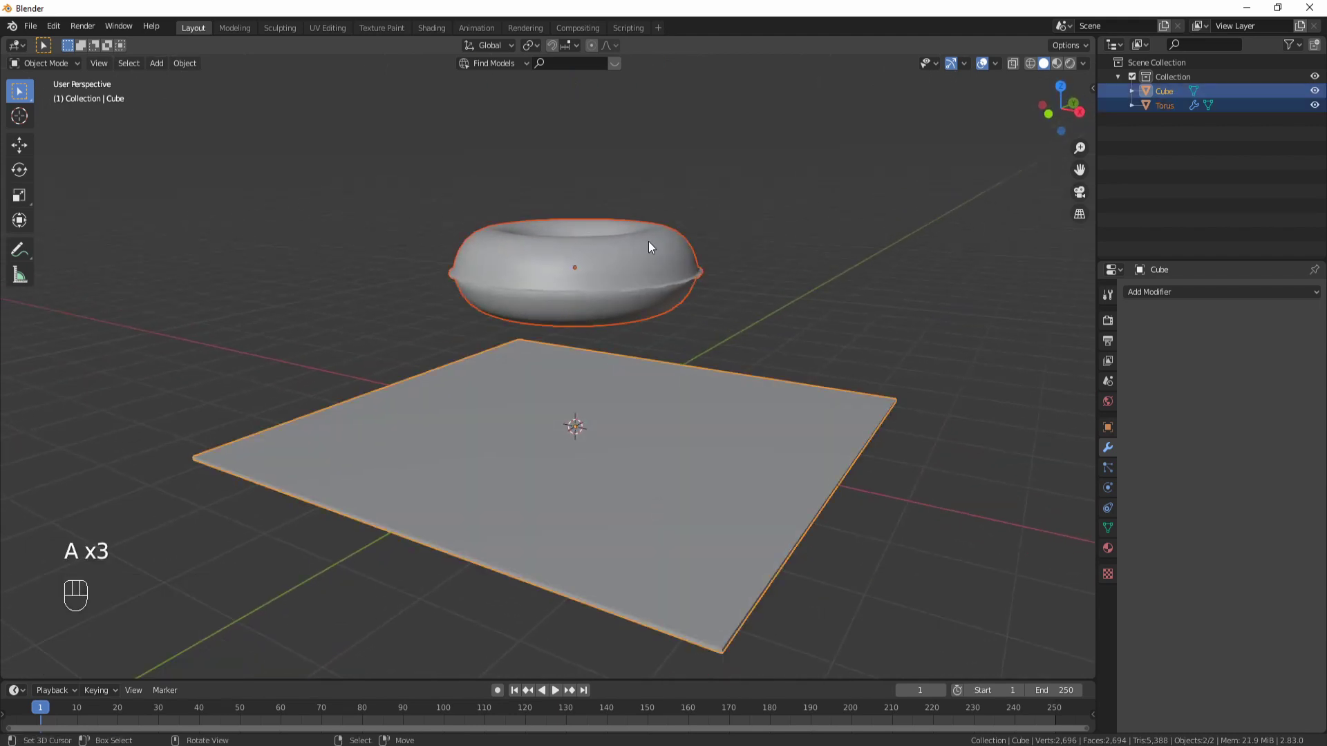
key("ctrl+a")
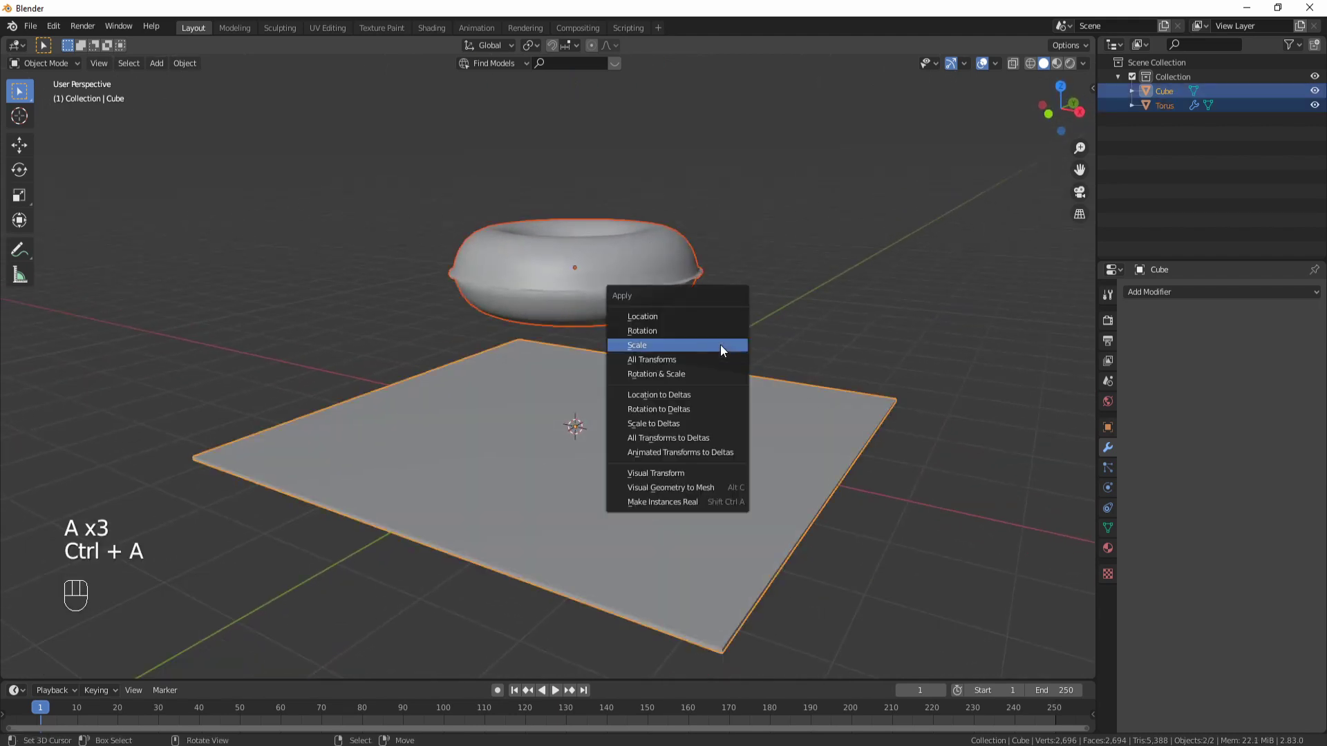
left_click(720, 345)
middle_click_drag(728, 301, 729, 379)
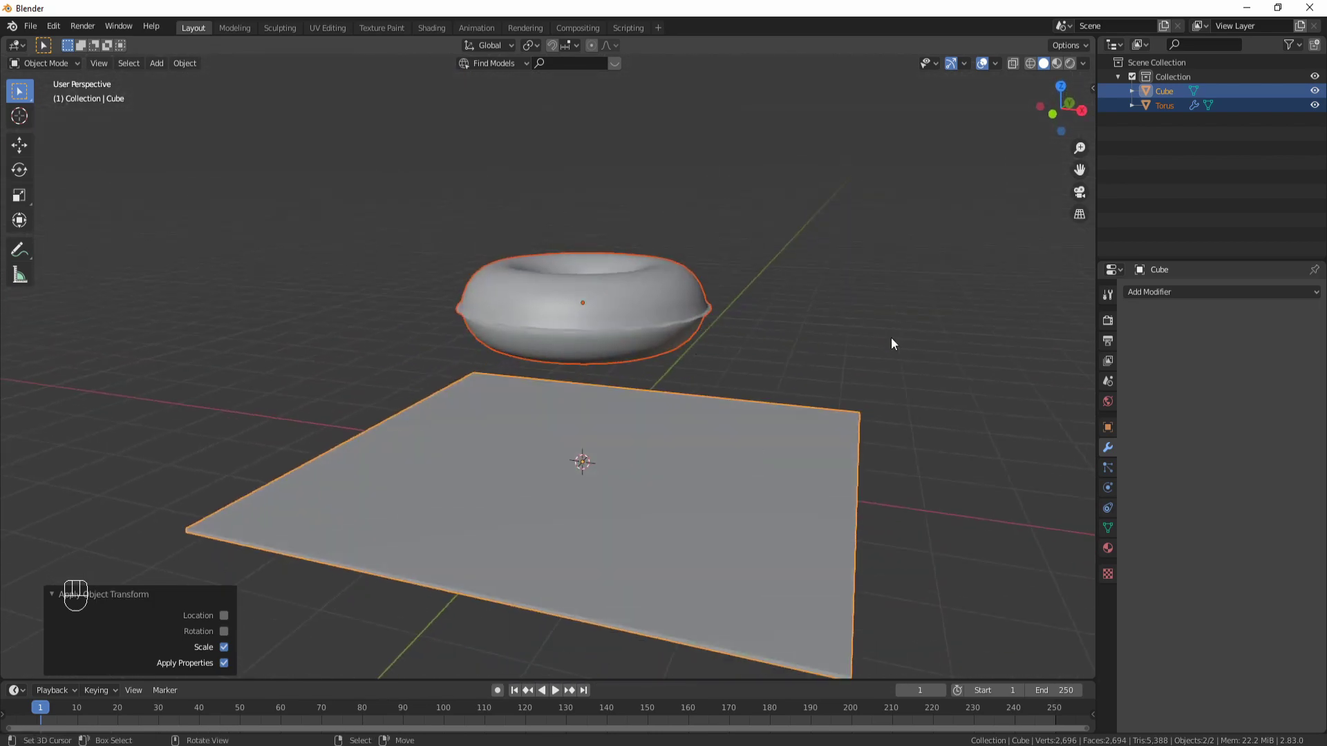
Select only the ground slab and enable Collision physics on it
right_click(833, 439)
left_click(1109, 488)
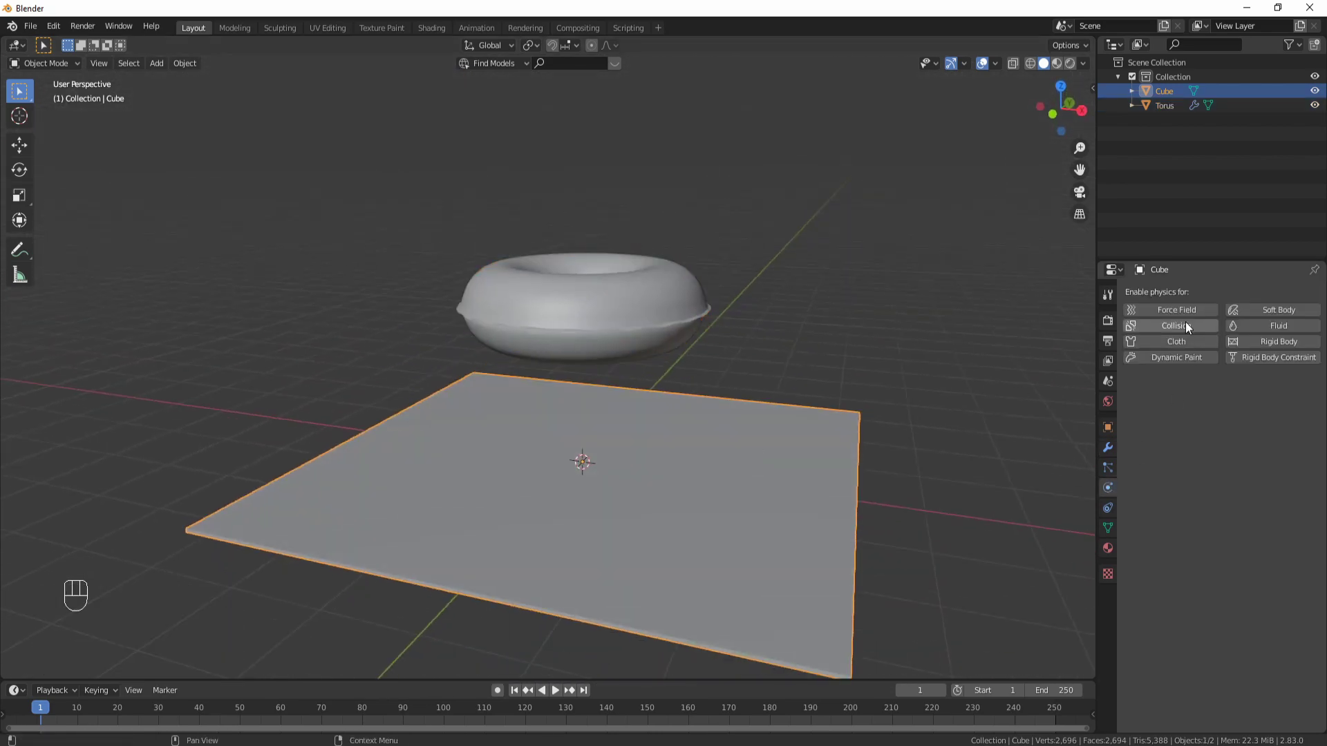
left_click(1185, 323)
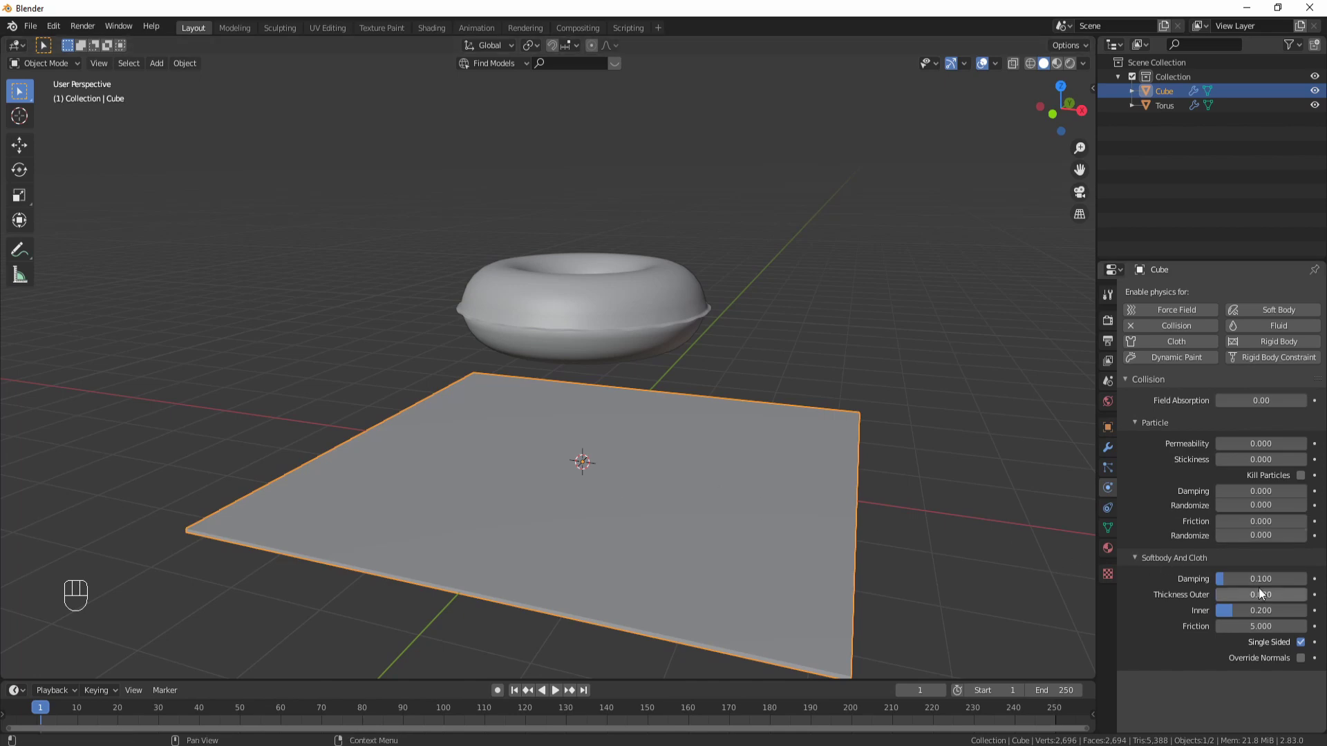
Select the torus and enable Cloth physics on it
right_click(674, 263)
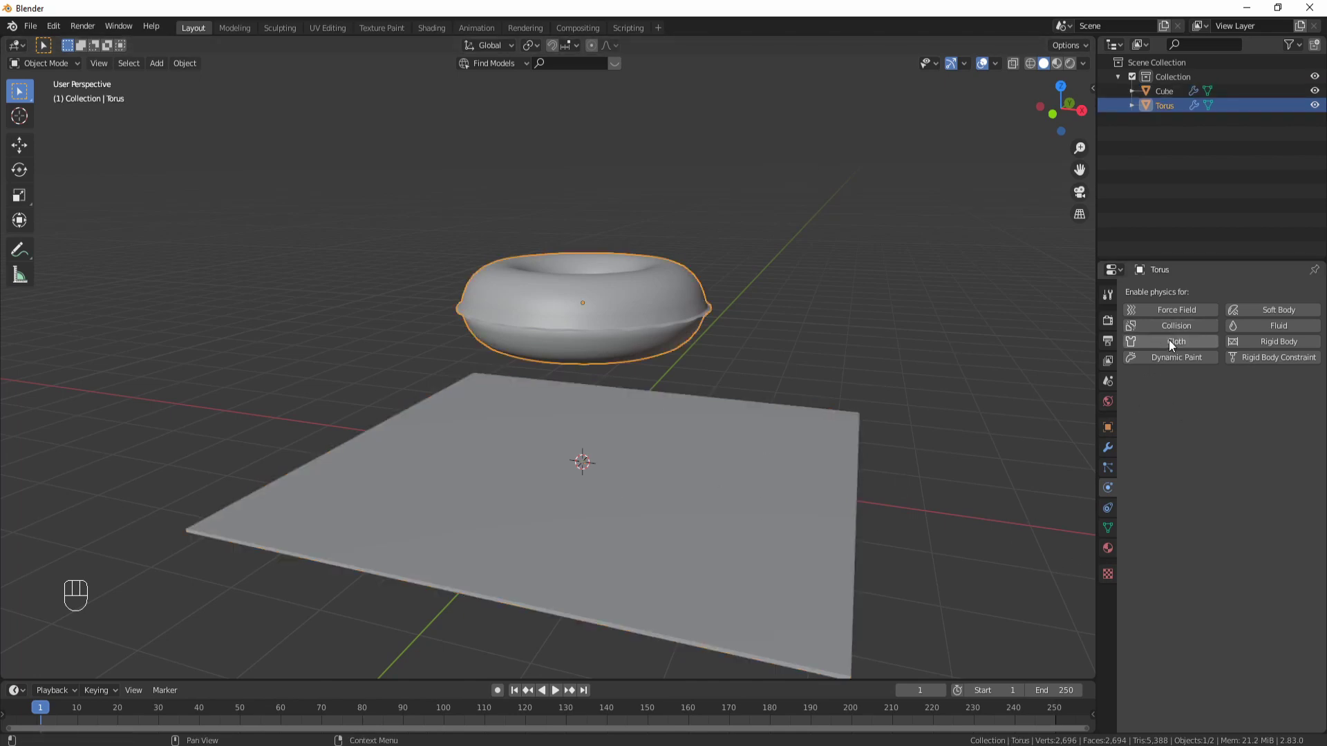
left_click(1188, 342)
scroll(1242, 527, "down", 5)
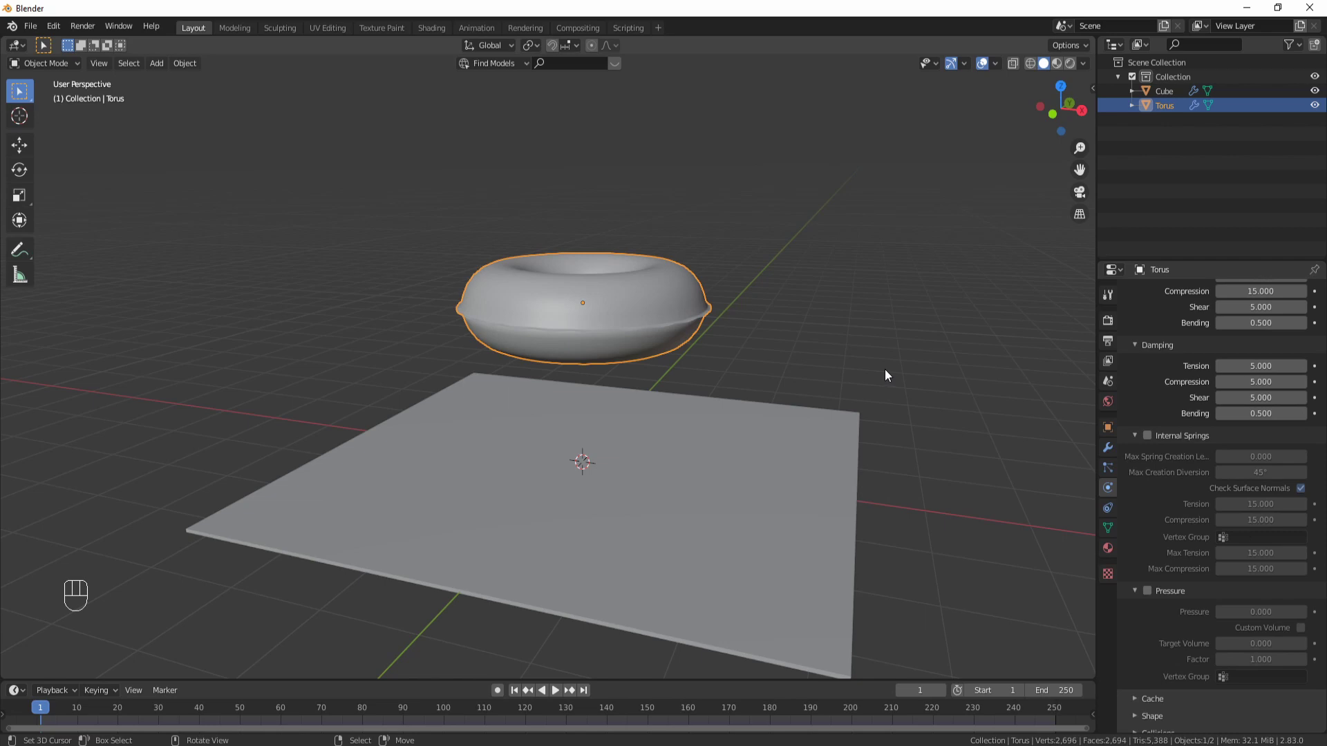
scroll(886, 368, "up", 3)
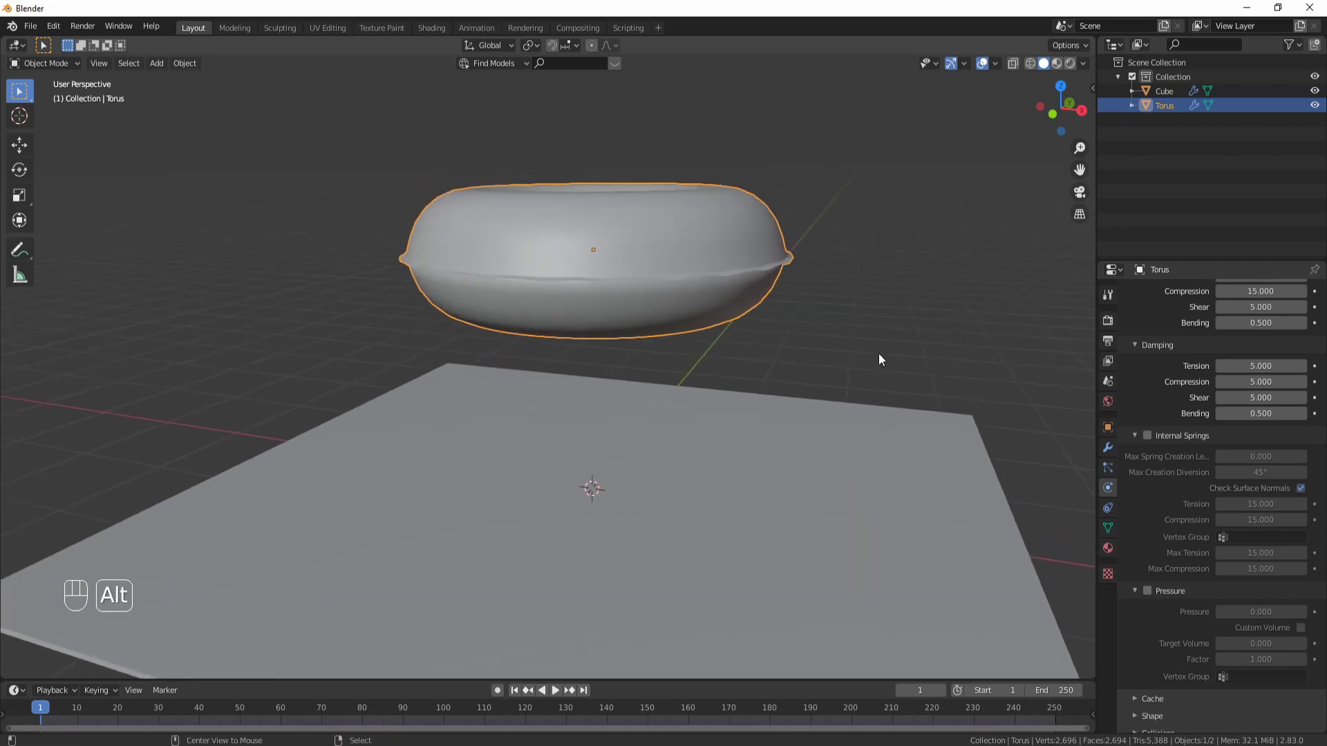
Play the cloth simulation to watch the torus fall onto the slab, and return to the first frame
key("alt+a")
middle_click_drag(879, 358, 496, 435)
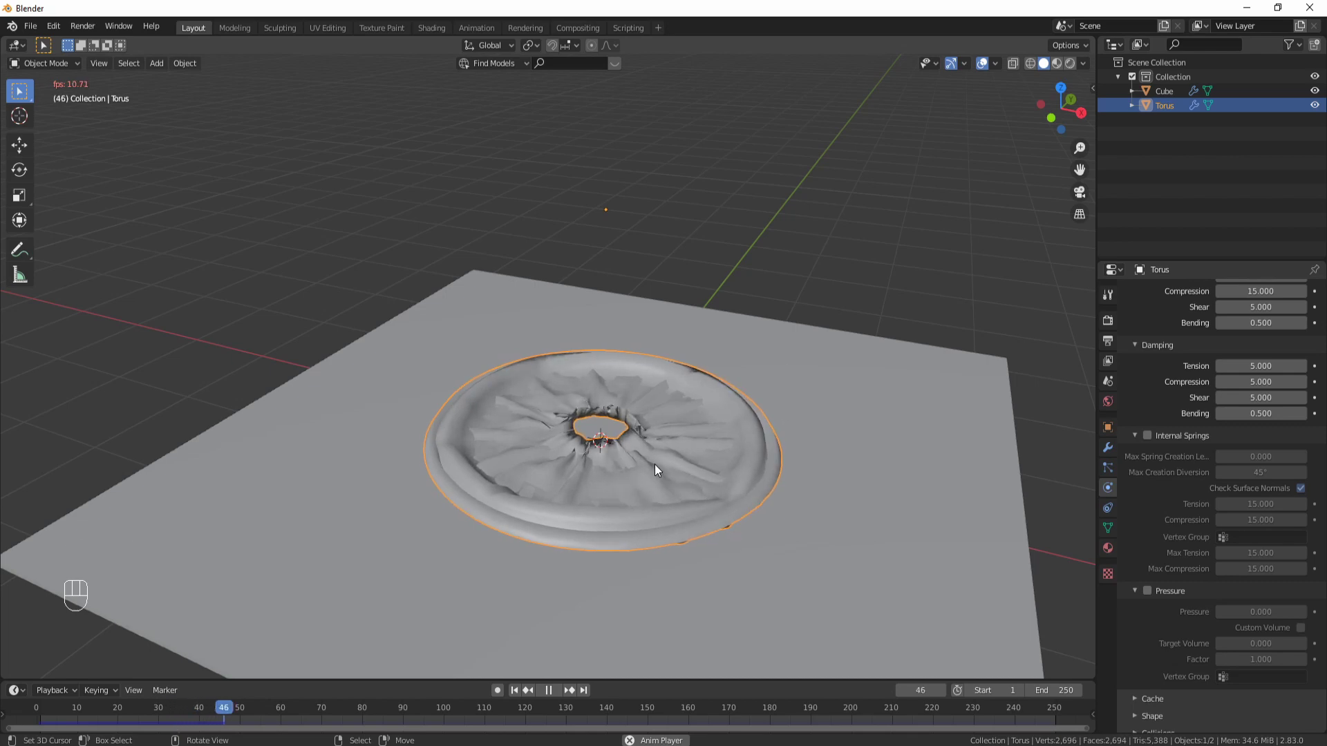
key("alt+a")
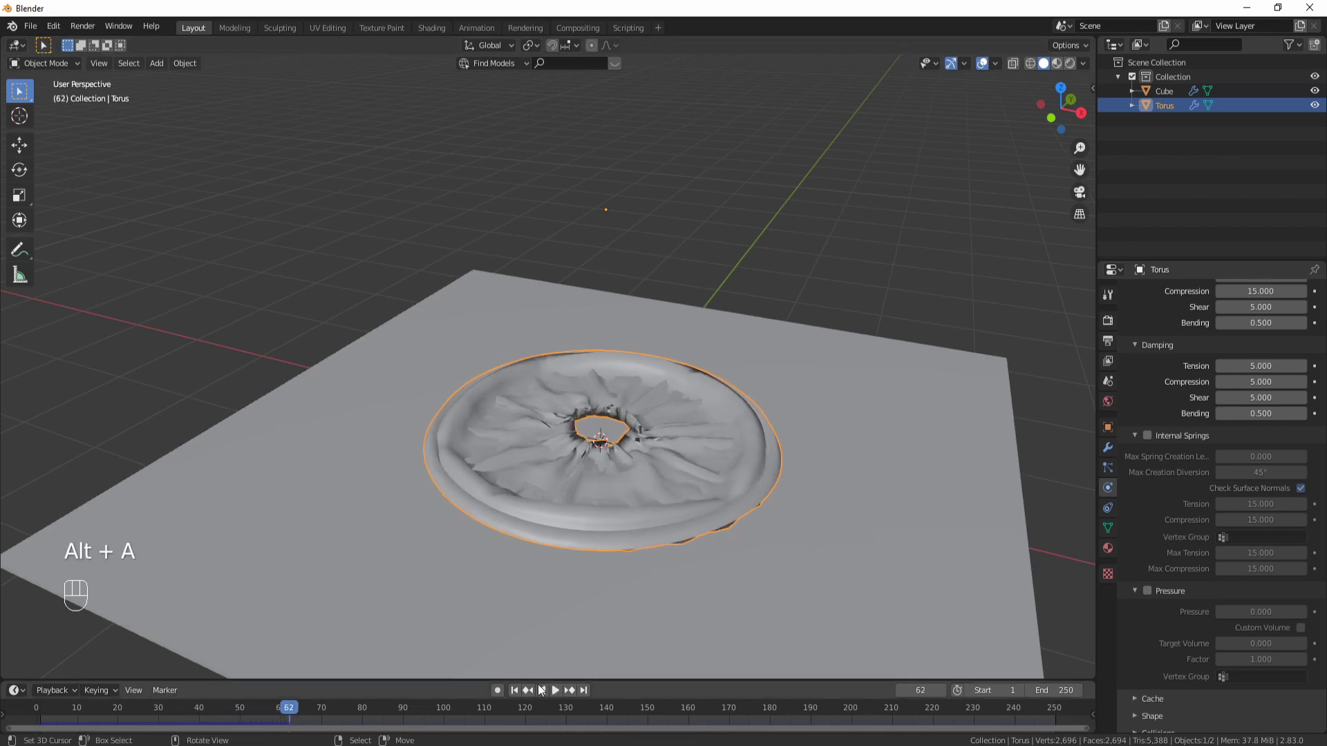
left_click(515, 690)
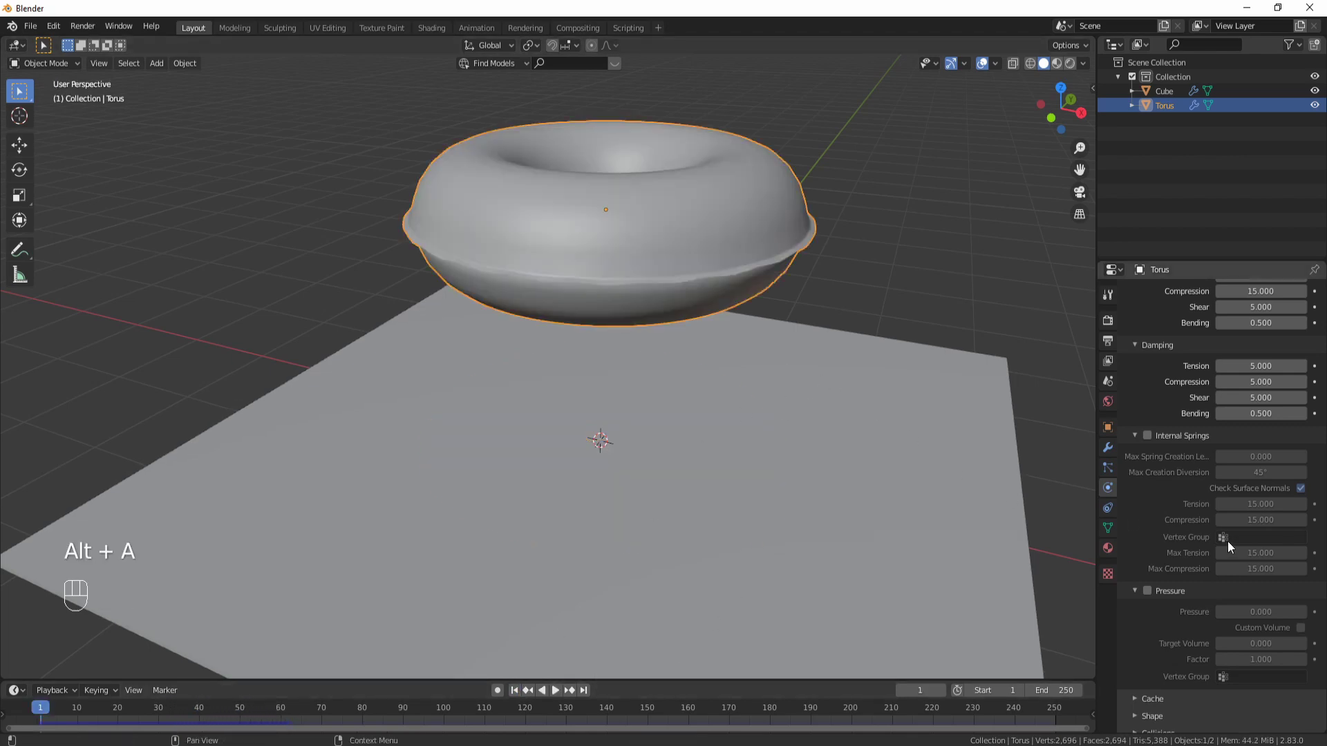
Enable Internal Springs in the torus's cloth settings and play the simulation from the first frame
scroll(1220, 538, "down", 1)
scroll(1213, 537, "down", 1)
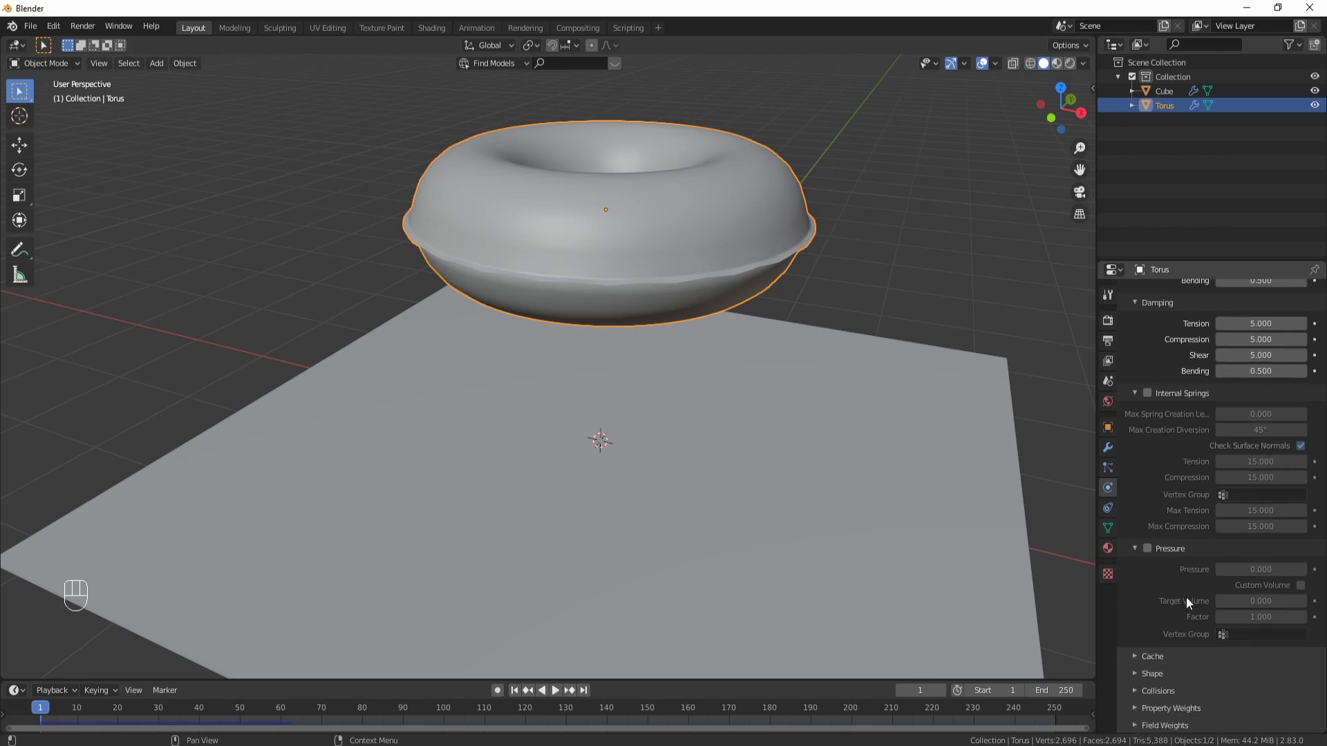
scroll(1162, 442, "up", 1)
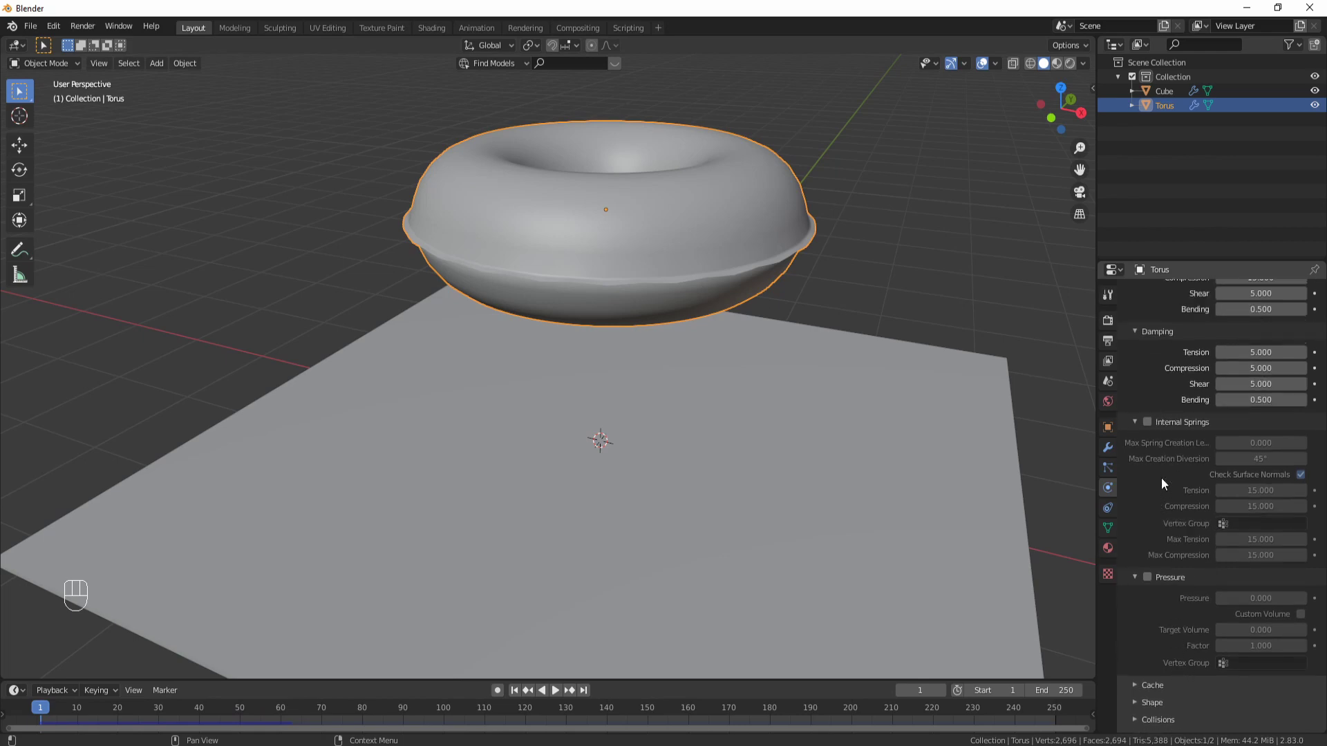
left_click(1148, 422)
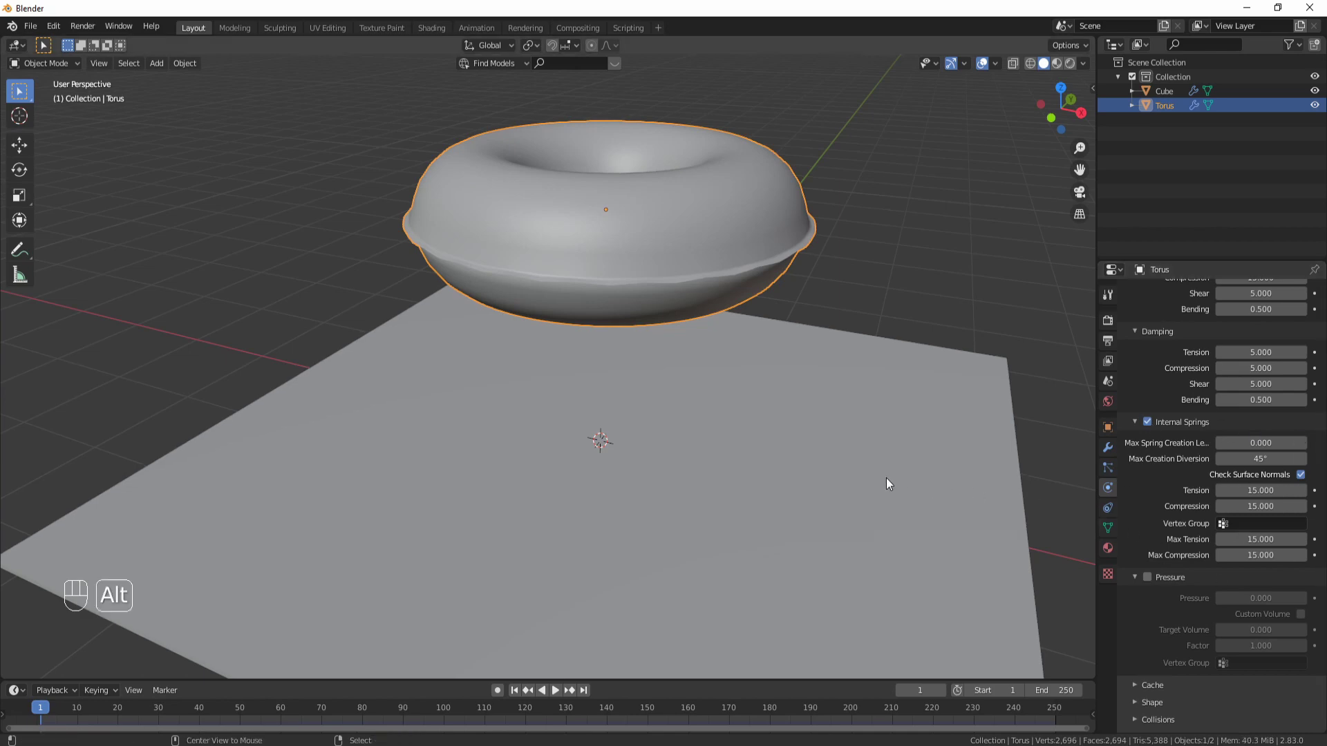
key("alt+a")
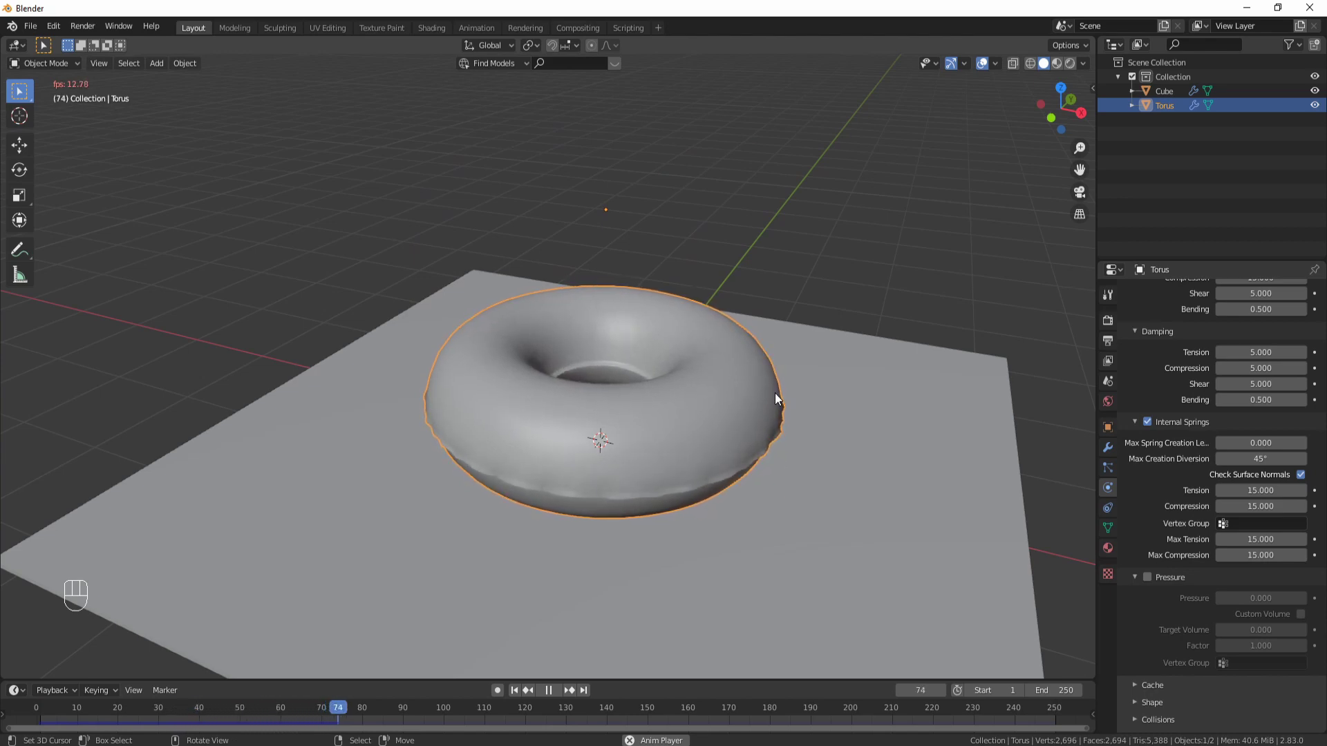
left_click(514, 690)
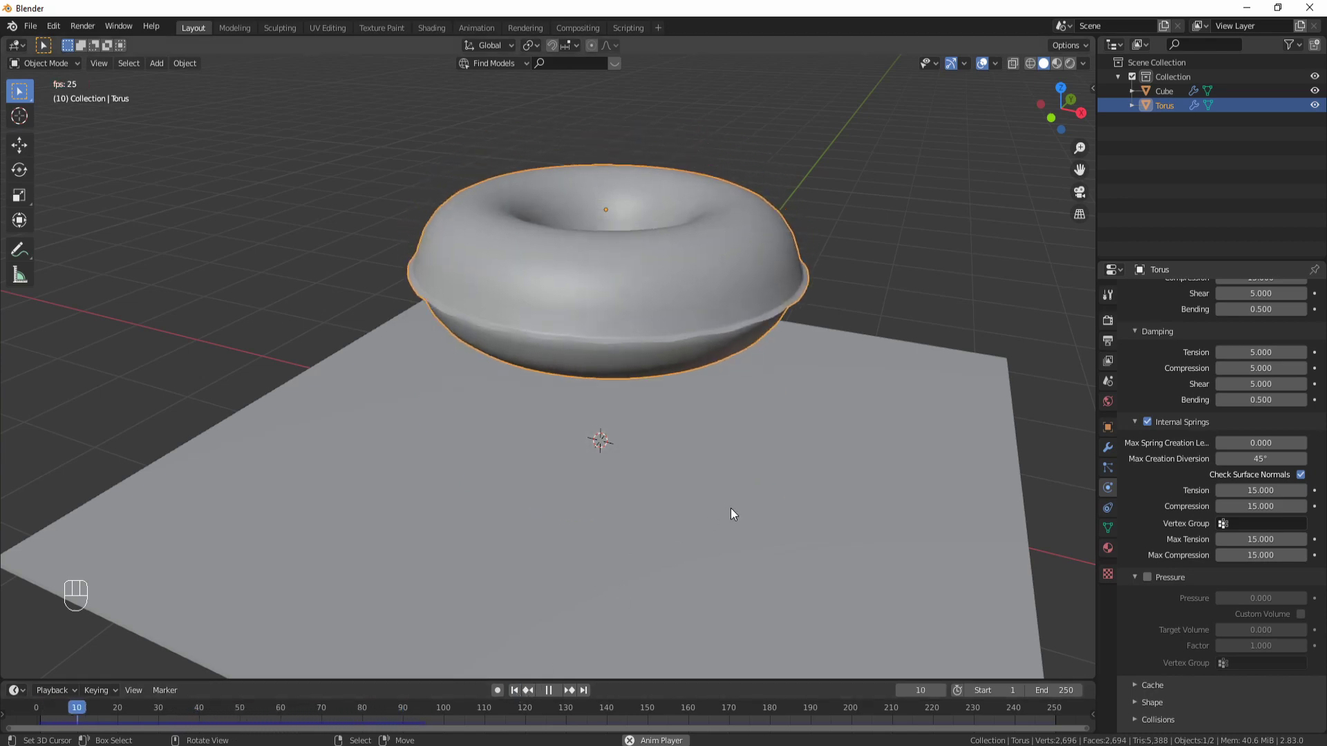
key("alt+a")
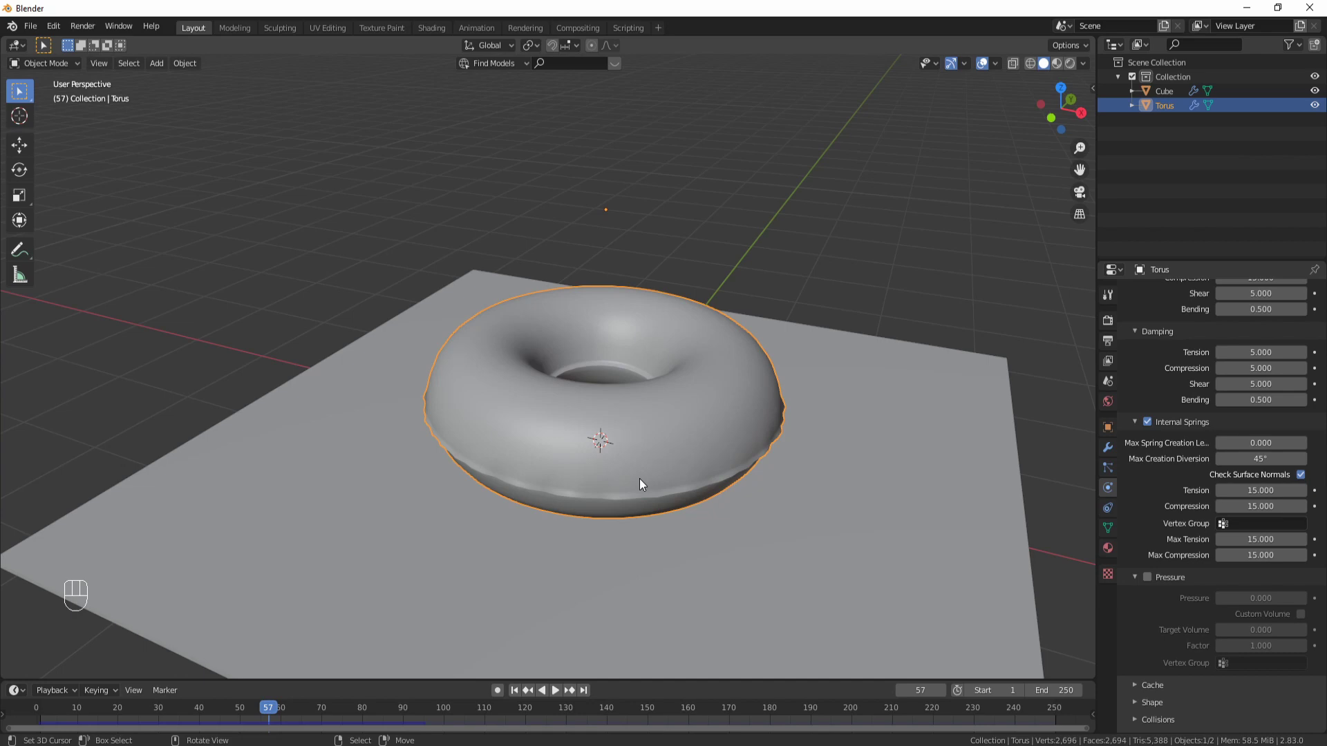
Enable Self Collisions in the torus's cloth collision settings and replay the simulation from the first frame
scroll(1207, 613, "down", 1)
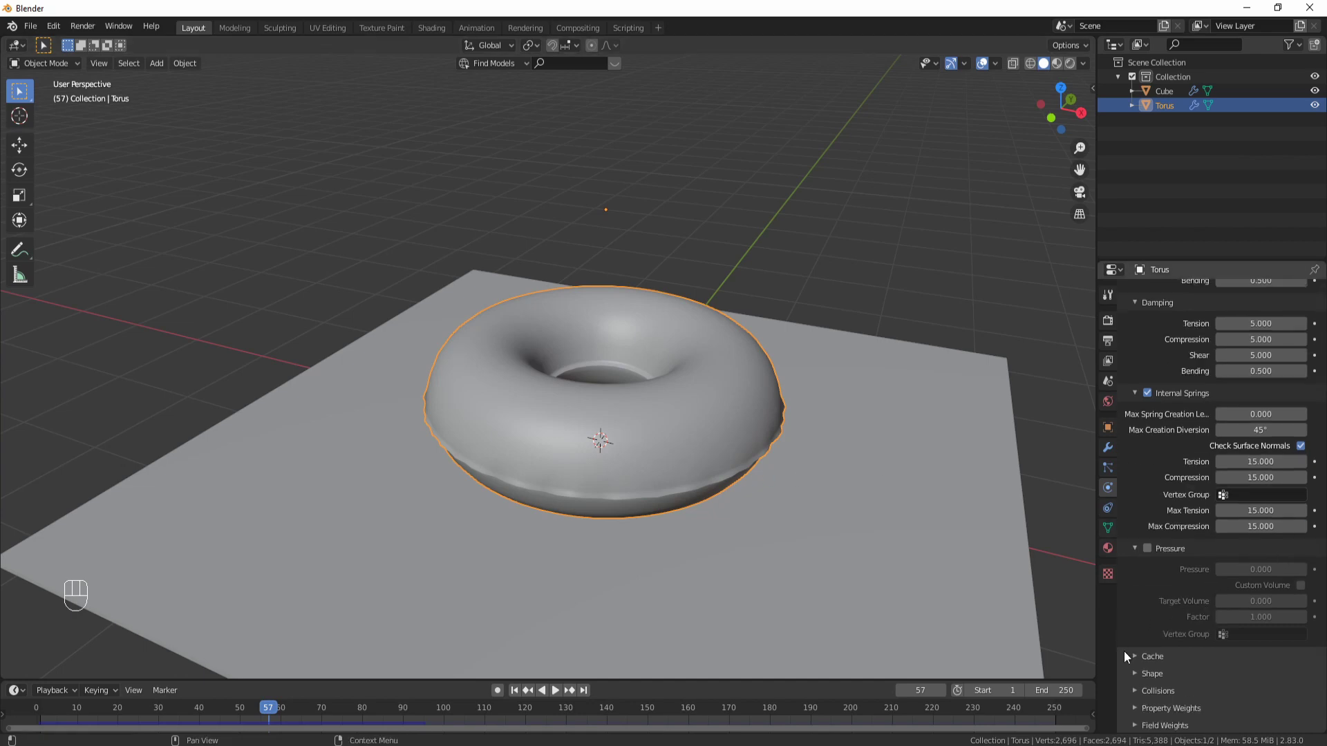
left_click(1157, 690)
scroll(1185, 691, "down", 5)
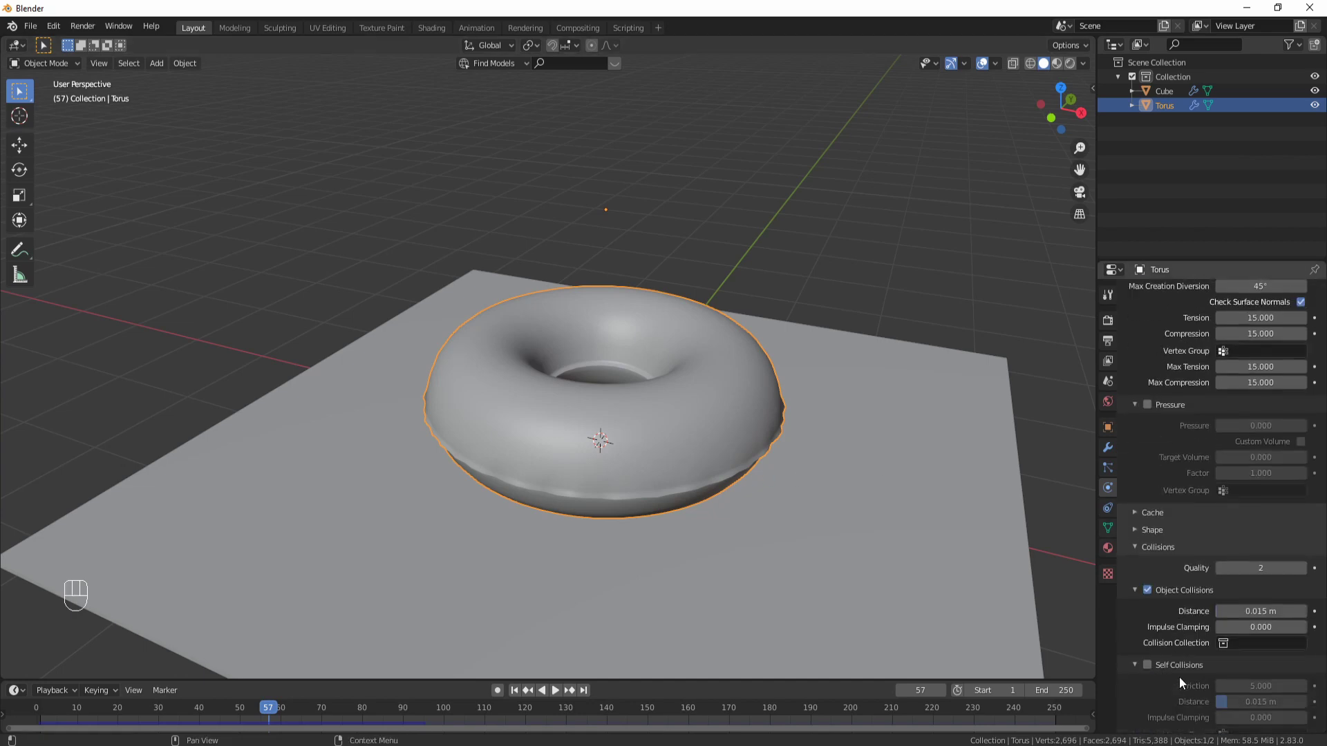
left_click(1147, 665)
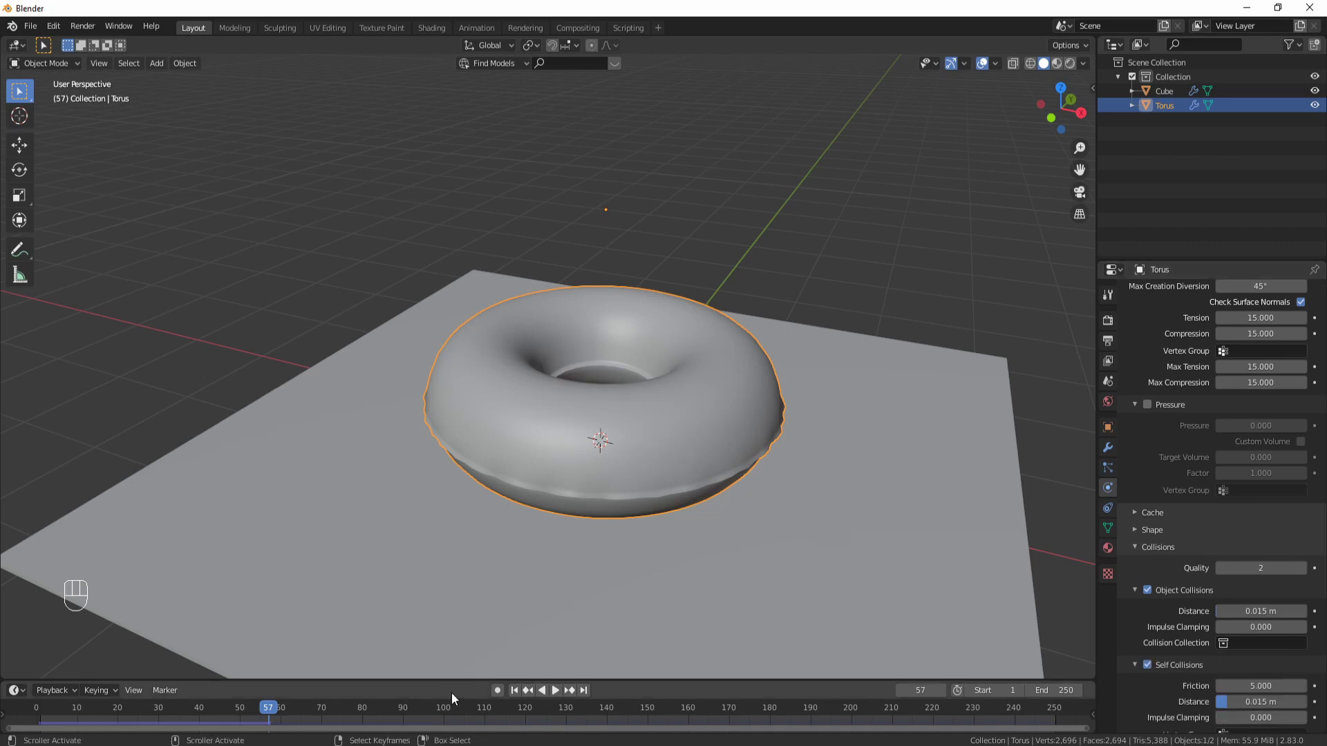
left_click(517, 691)
key("alt+a")
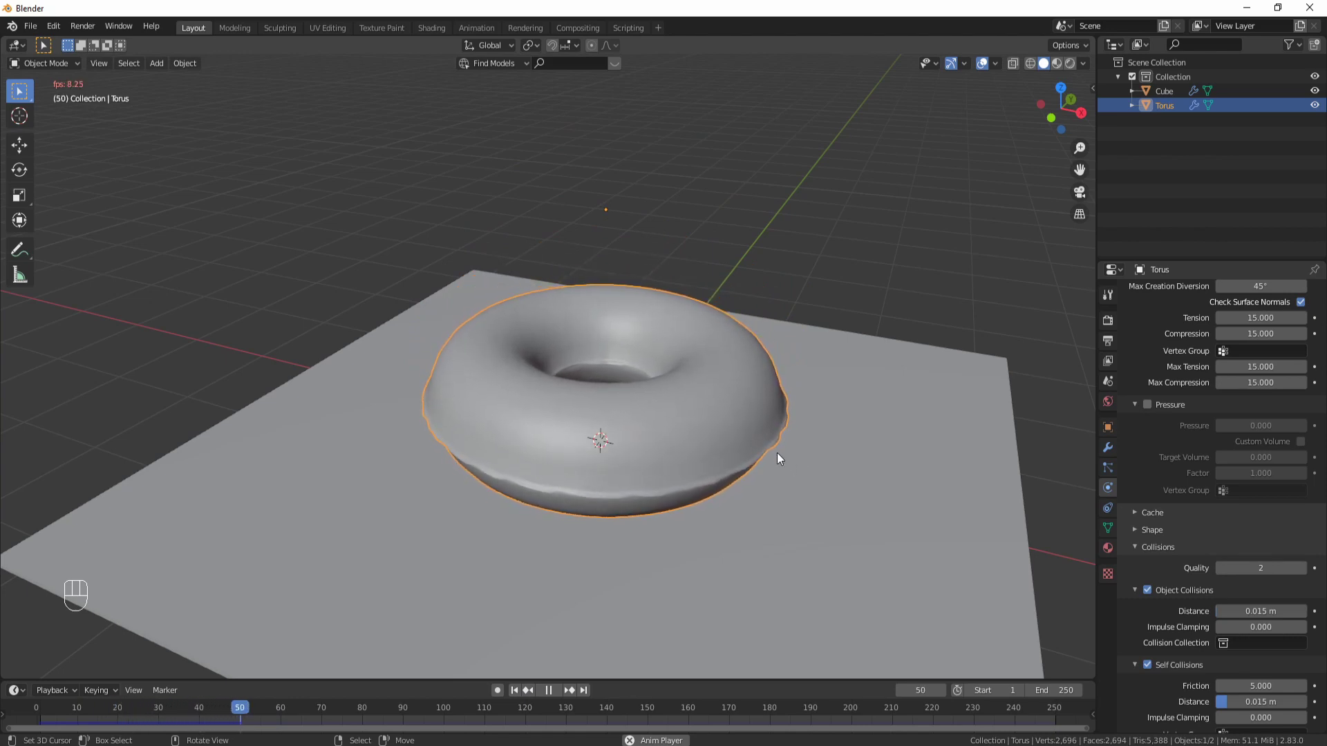
key("alt+a")
Set the Internal Springs' Tension and Max Tension to 0 and their Compression and Max Compression to 1
scroll(1171, 558, "up", 4)
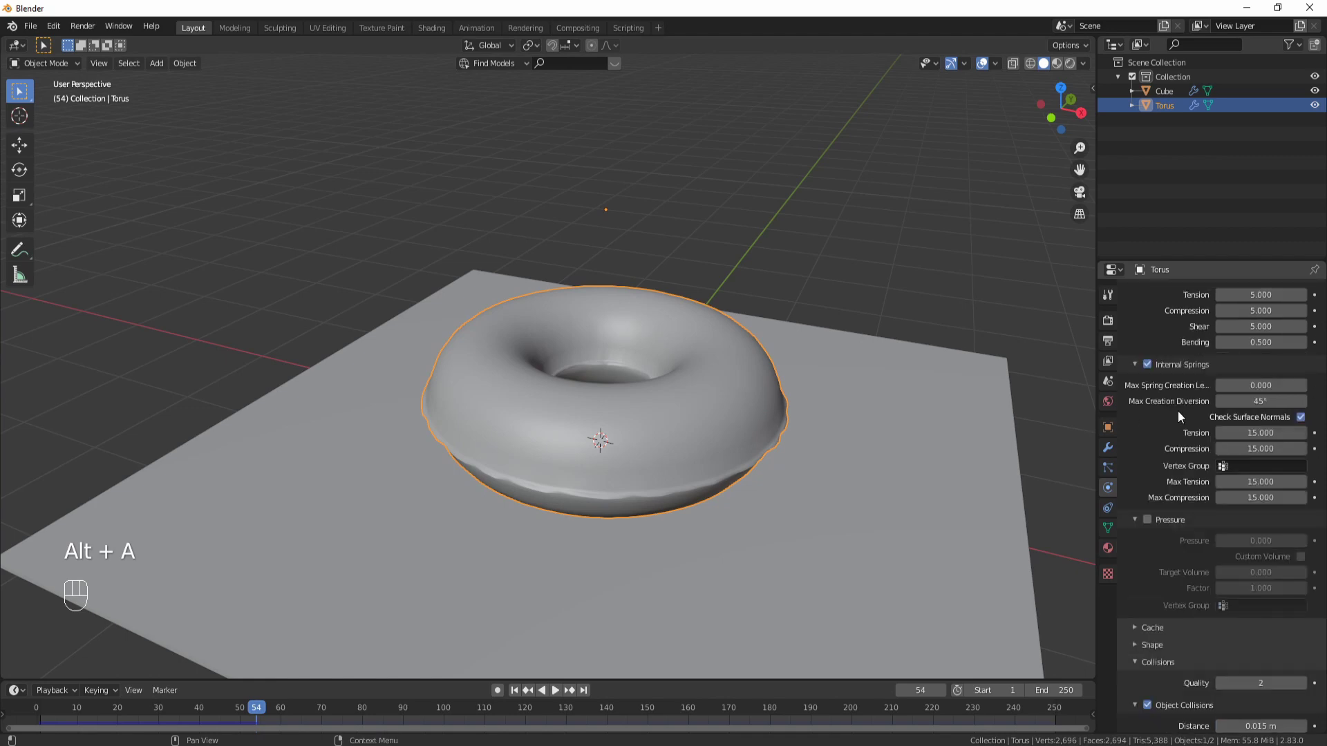
scroll(699, 413, "up", 3)
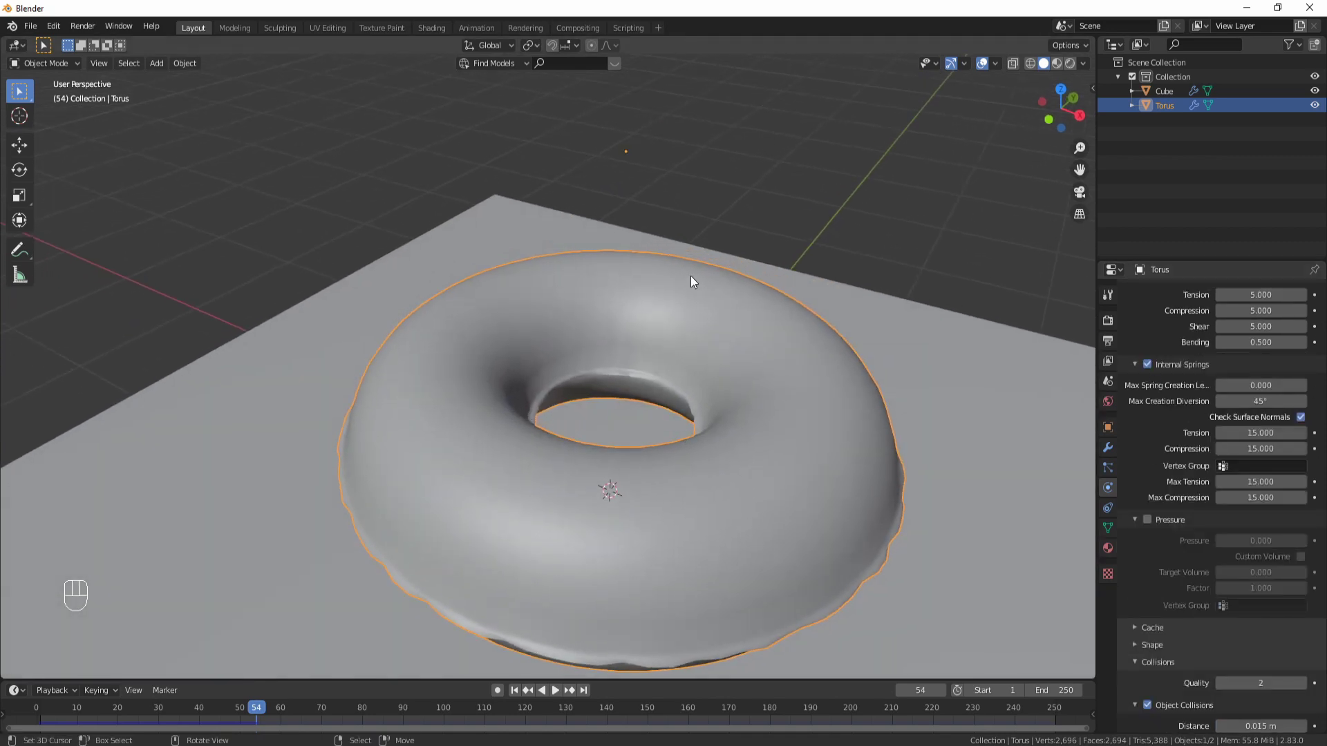
scroll(664, 476, "down", 3)
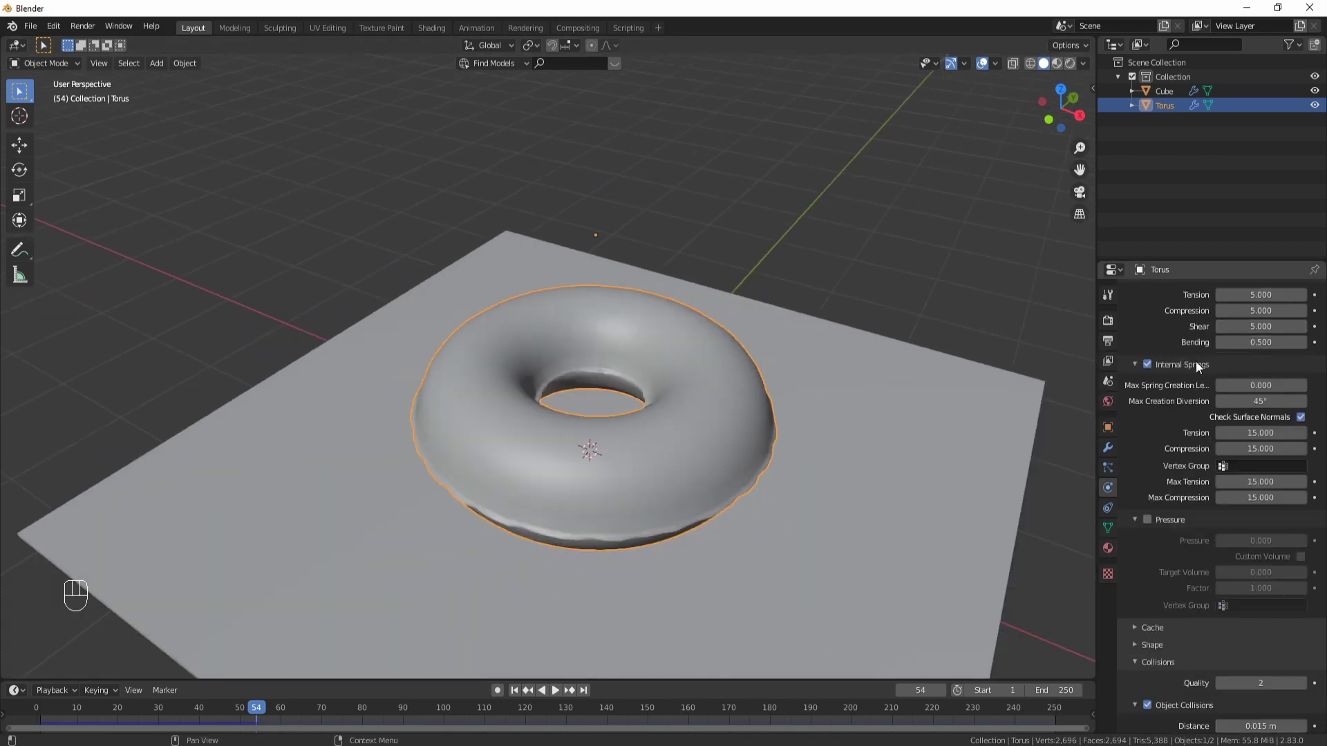
left_click(1261, 432)
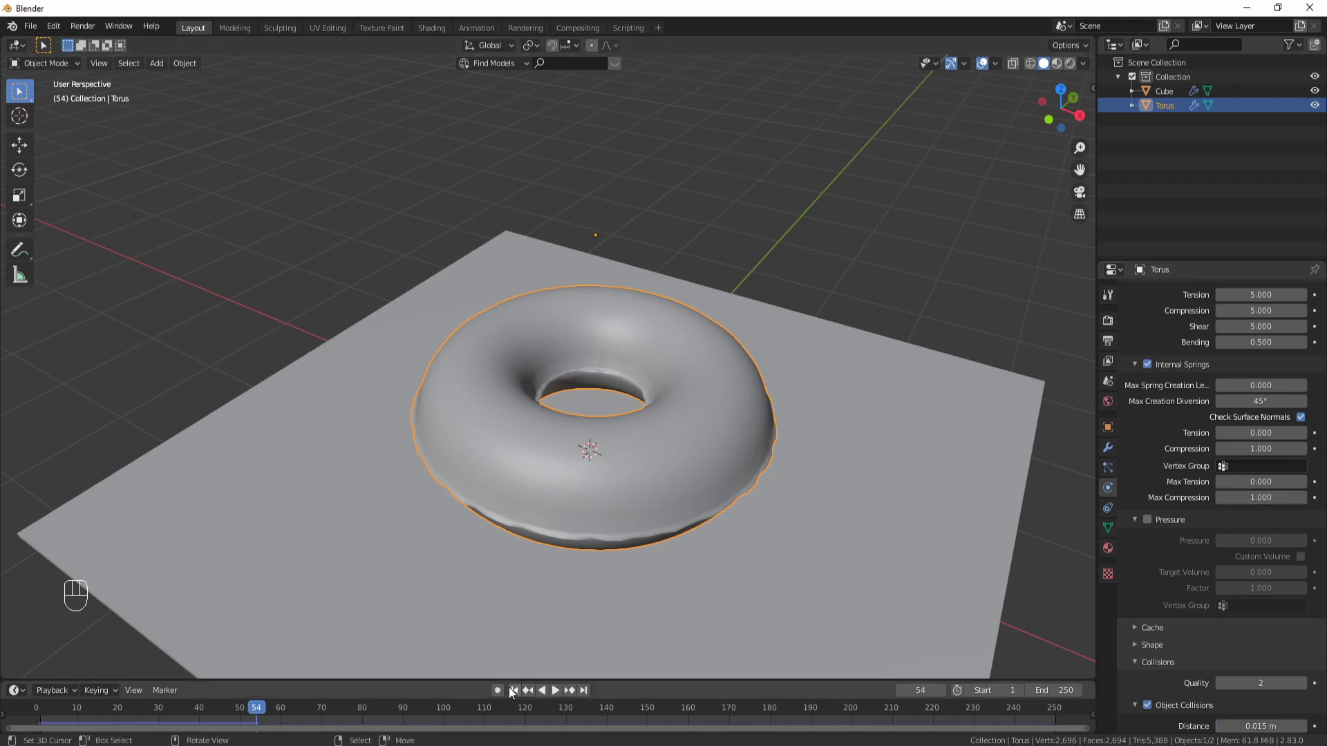
Replay the simulation from the first frame and scrub to about frame 23 to examine how the ring deforms on landing
key("shift+Left")
key("alt+a")
middle_click_drag(813, 530, 803, 491, "shift")
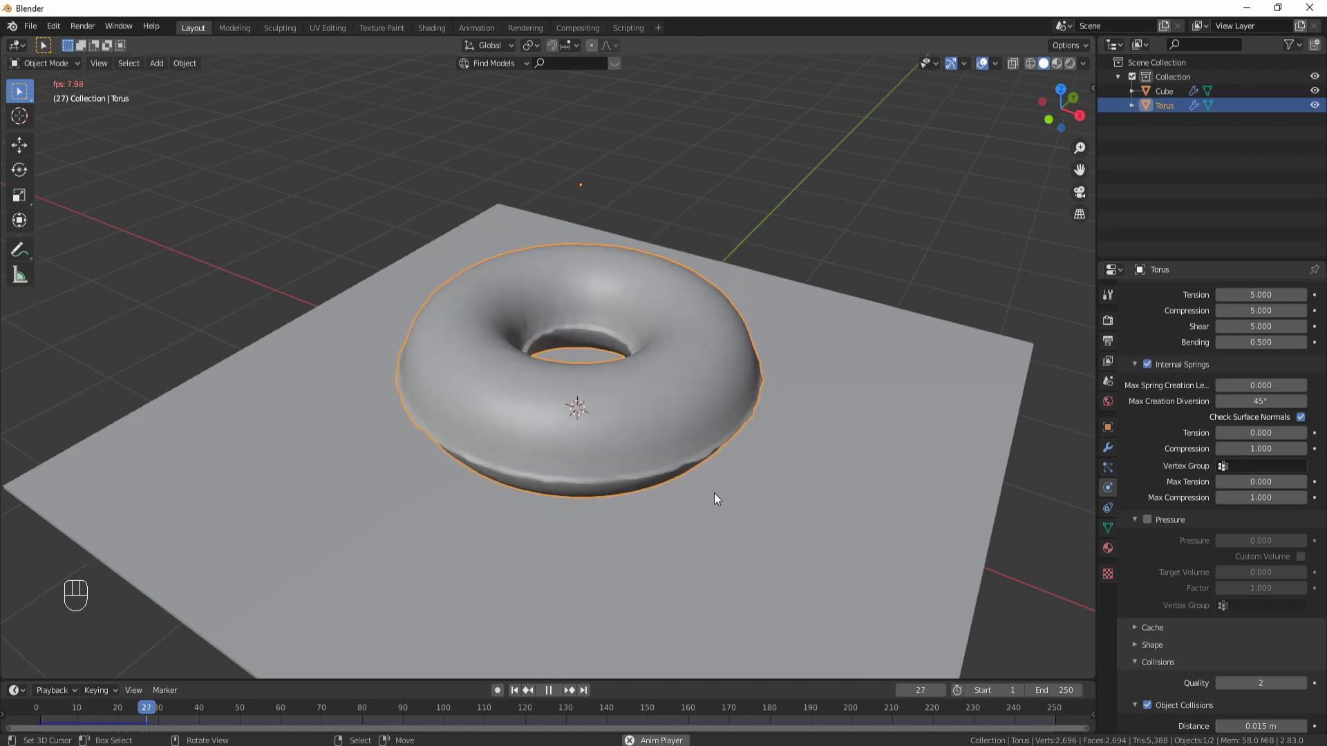
key("alt+a")
middle_click_drag(536, 459, 545, 476)
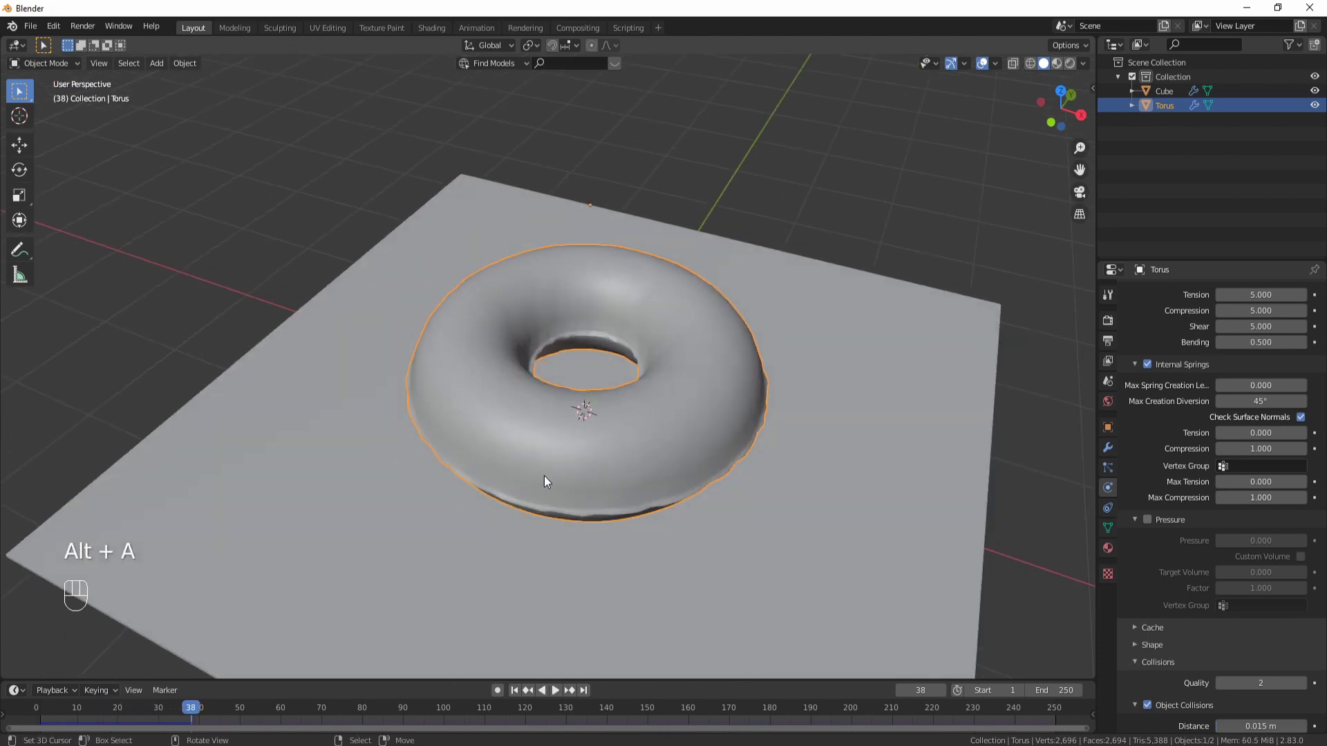
scroll(544, 477, "up", 2)
left_click_drag(94, 721, 131, 723)
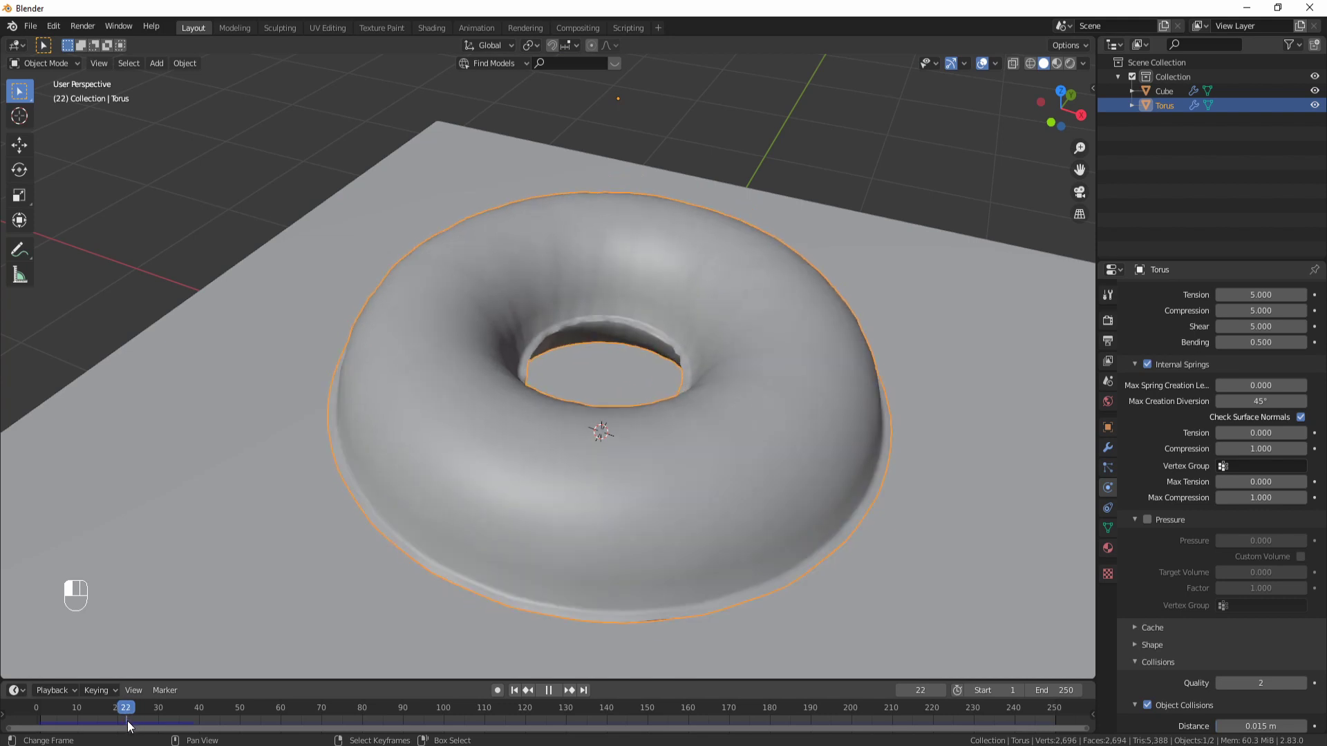
middle_click_drag(643, 448, 707, 446)
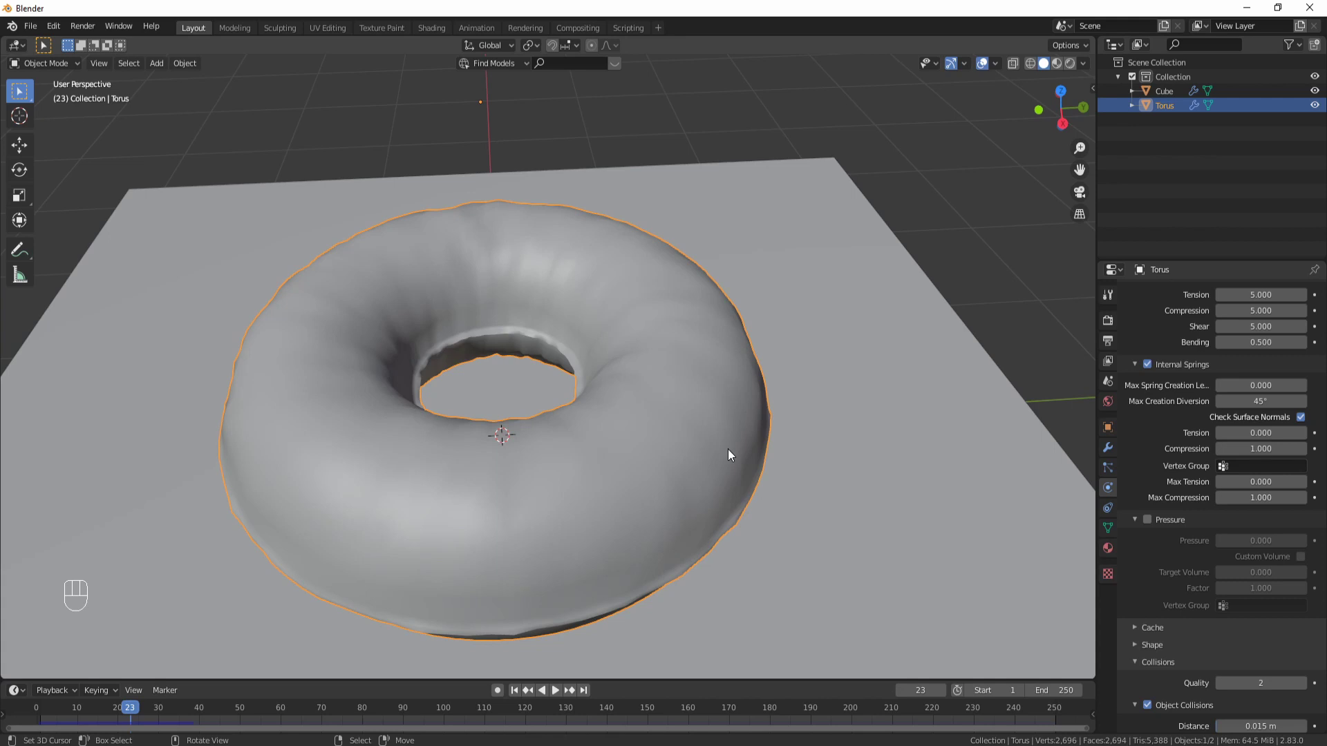
Enable cloth Pressure on the torus with a value of 1 and replay the simulation from the first frame
left_click(1148, 520)
scroll(812, 513, "down", 1)
middle_click_drag(809, 515, 832, 490)
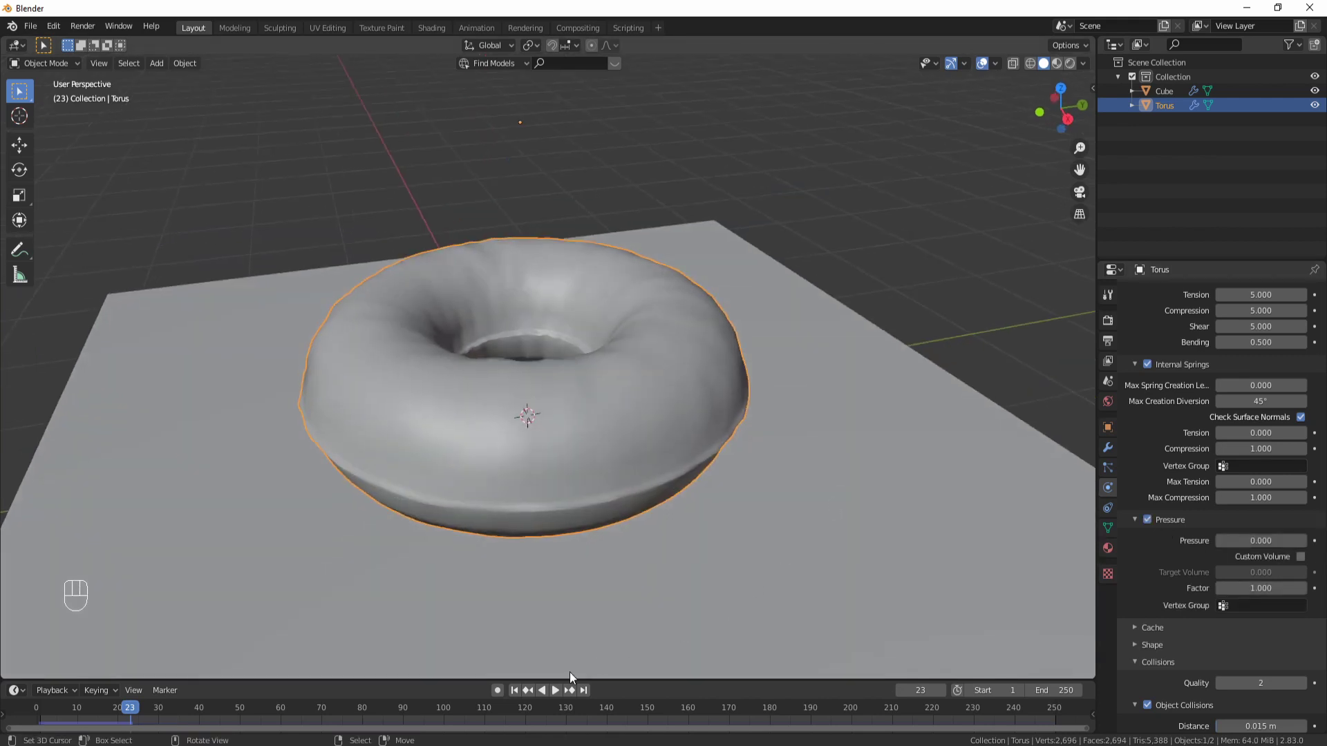
left_click(514, 691)
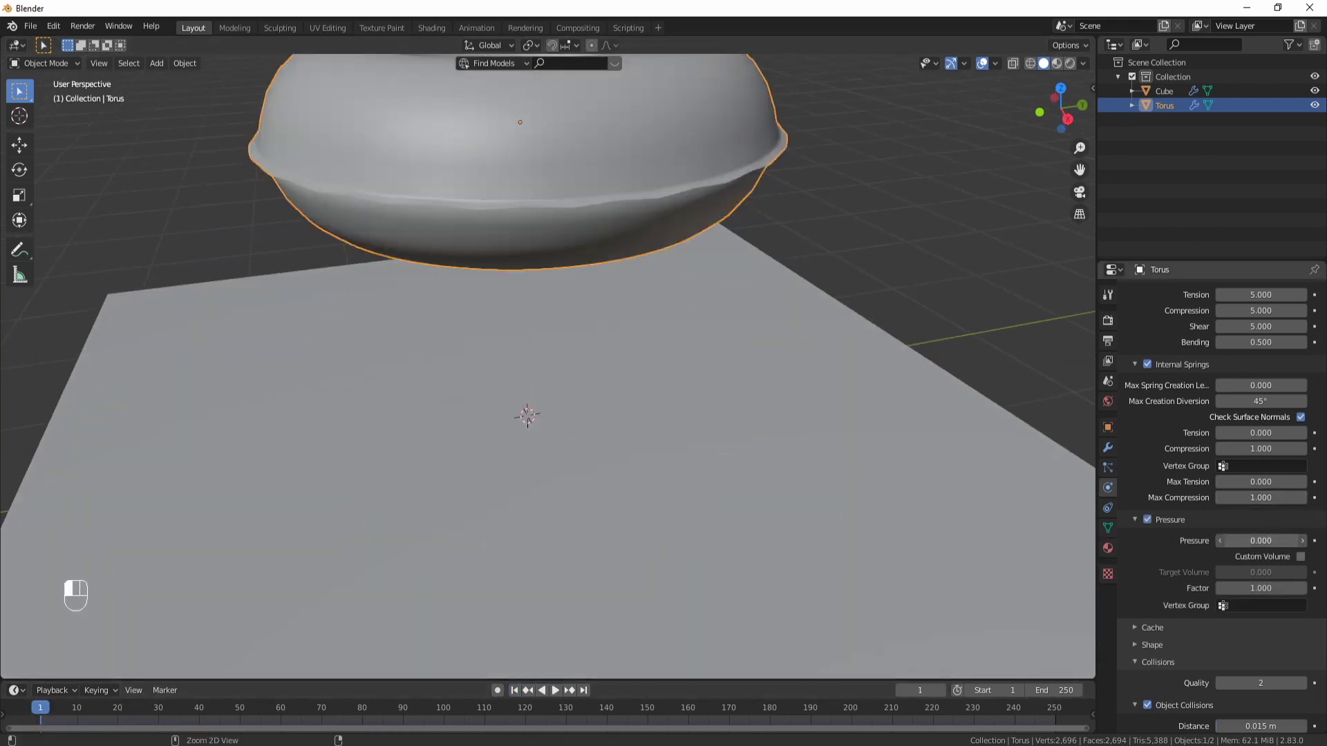
middle_click_drag(901, 407, 690, 554)
key("alt+a")
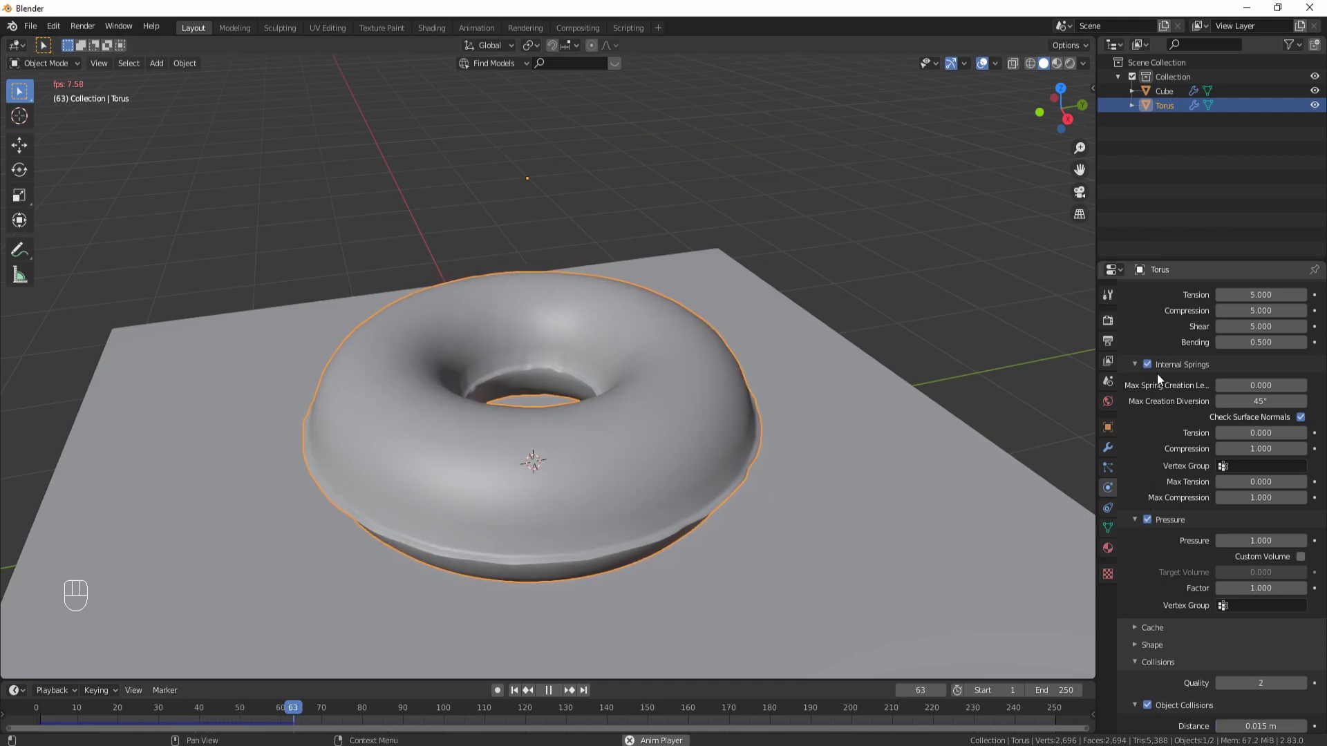
key("alt+a")
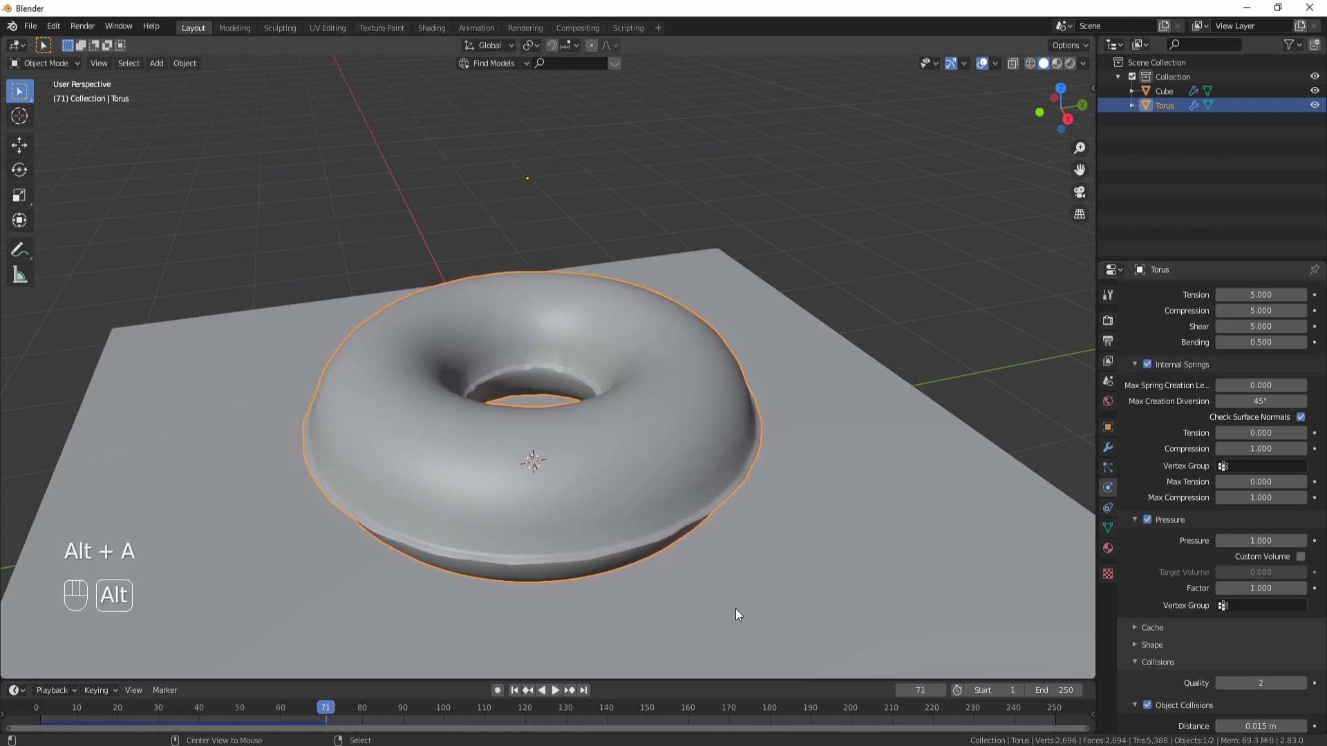
Disable Internal Springs on the torus and replay the simulation from the first frame with Pressure only
left_click(1148, 364)
left_click(514, 691)
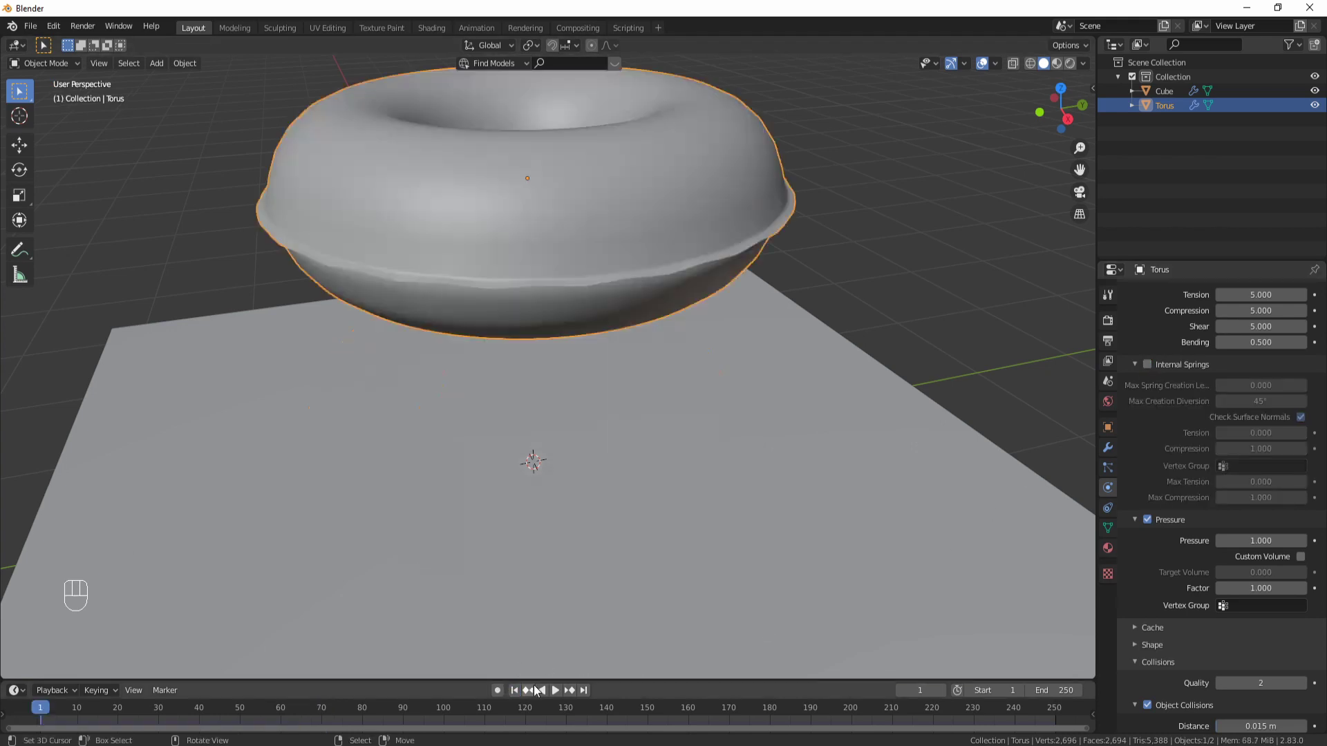
key("alt+a")
middle_click_drag(708, 548, 718, 533, "shift")
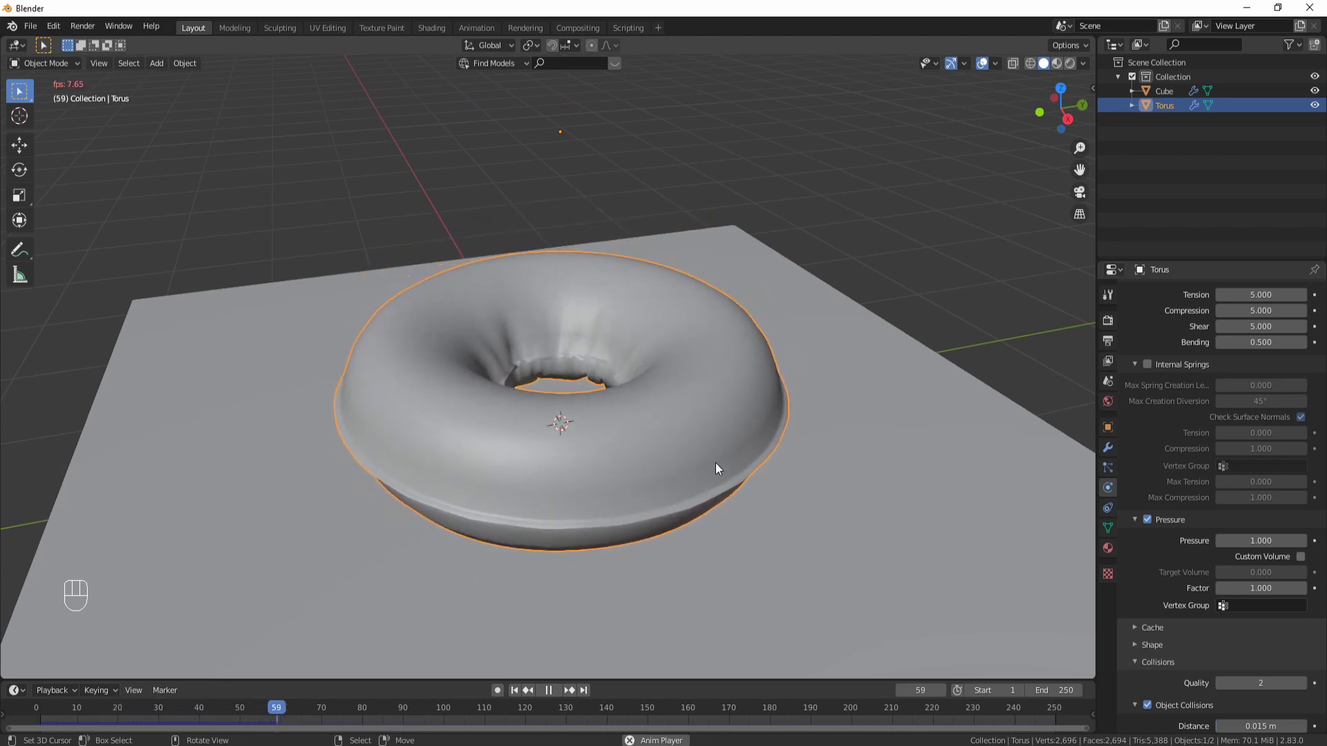
Set the torus's cloth Pressure to 4 and replay the simulation from the first frame
key("alt+a")
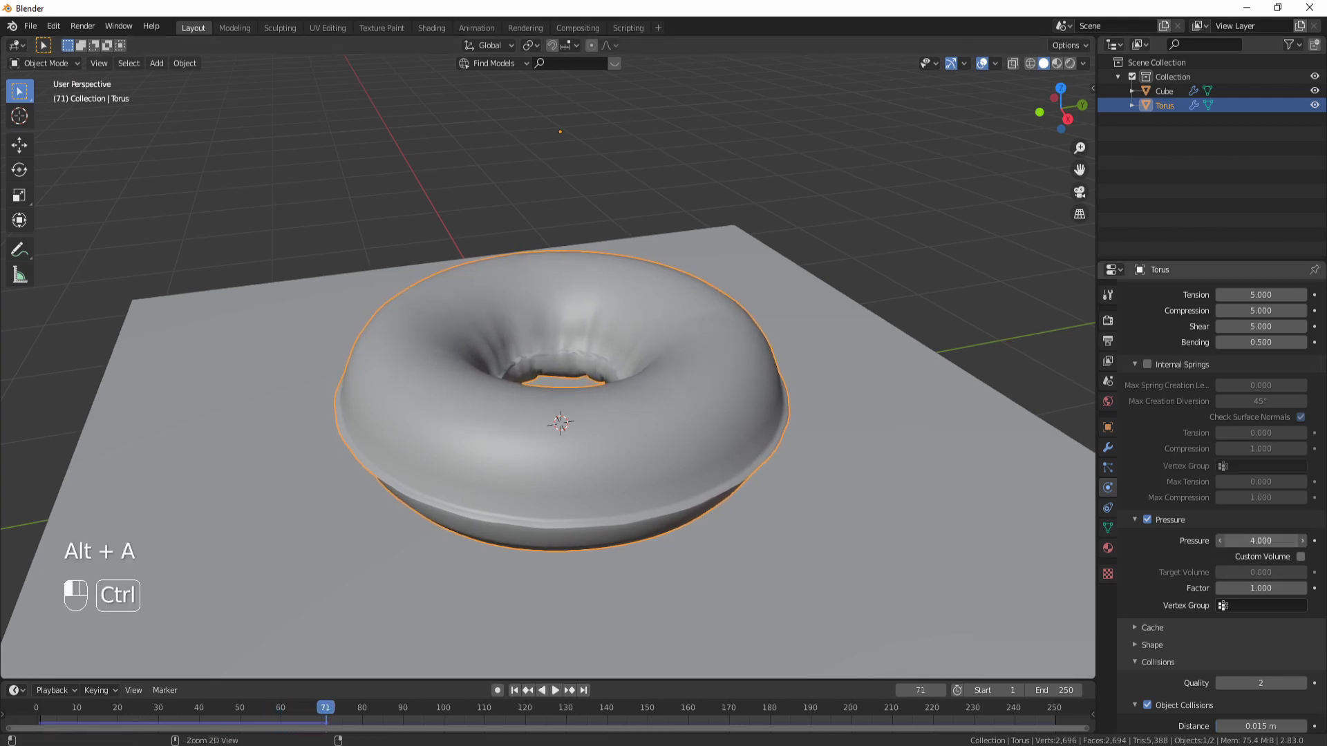
left_click(513, 690)
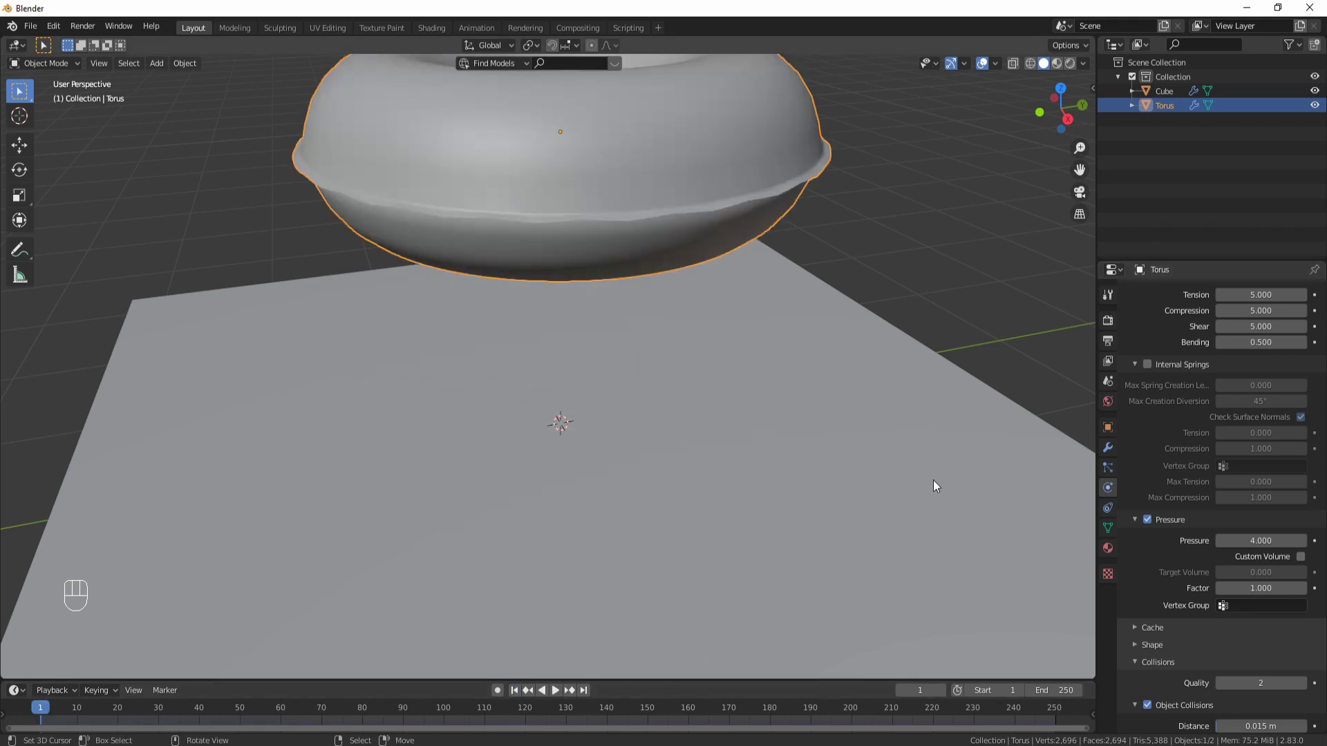
key("alt+a")
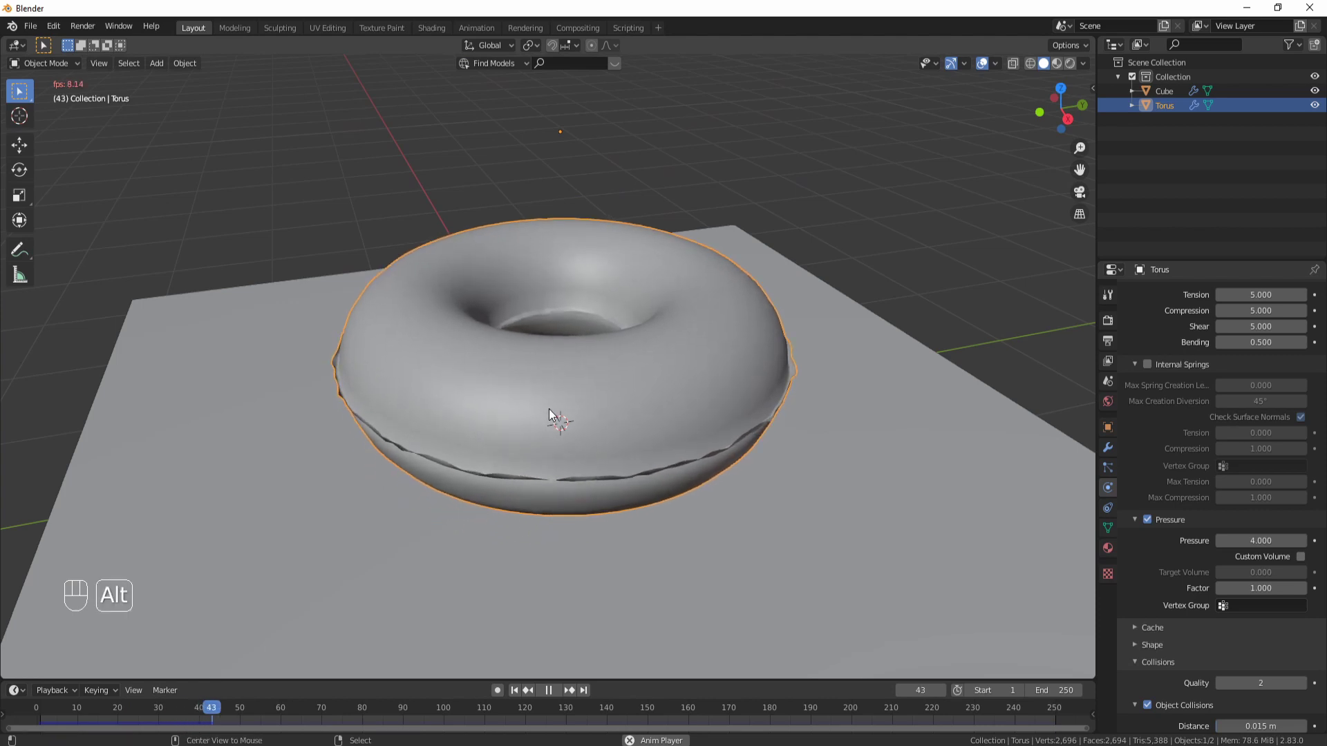
key("alt+a")
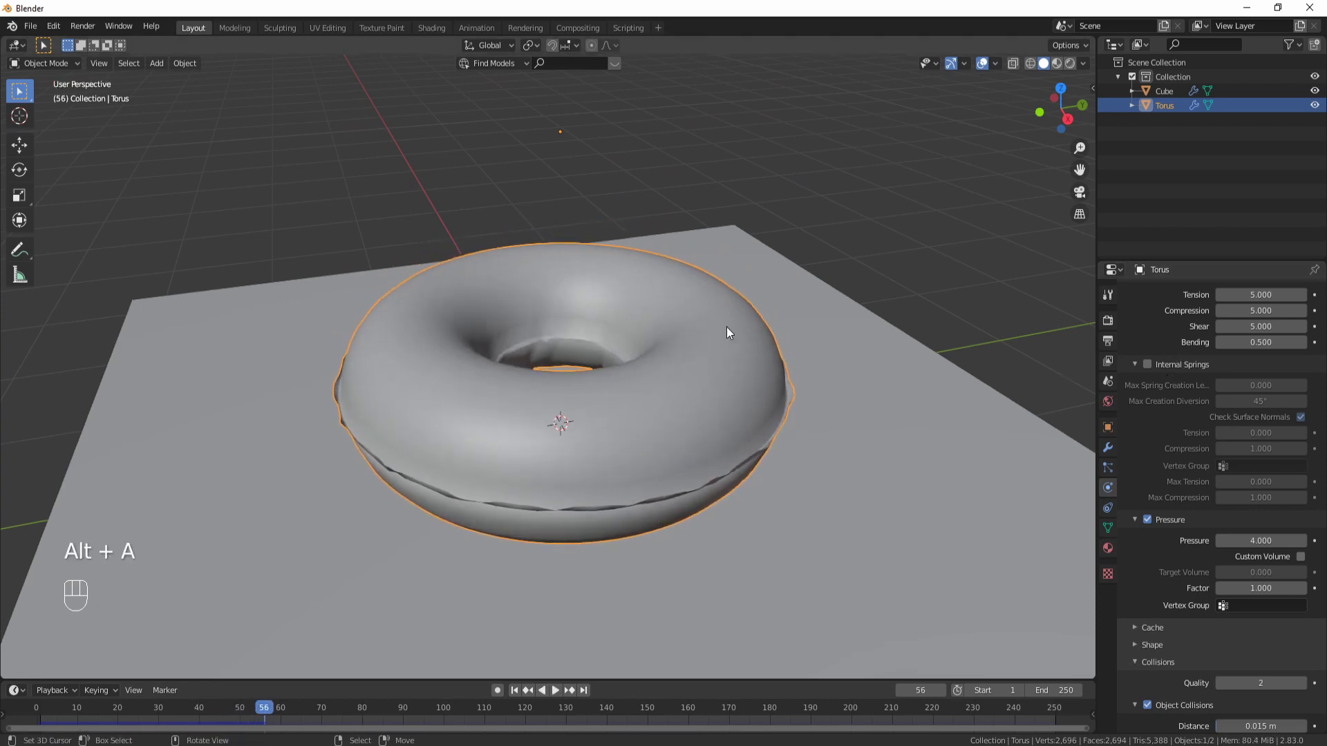
Examine the landed ring's outer seam and inner hole from several angles, scrubbing back to frame 31
middle_click_drag(629, 440, 761, 411)
scroll(851, 381, "up", 2)
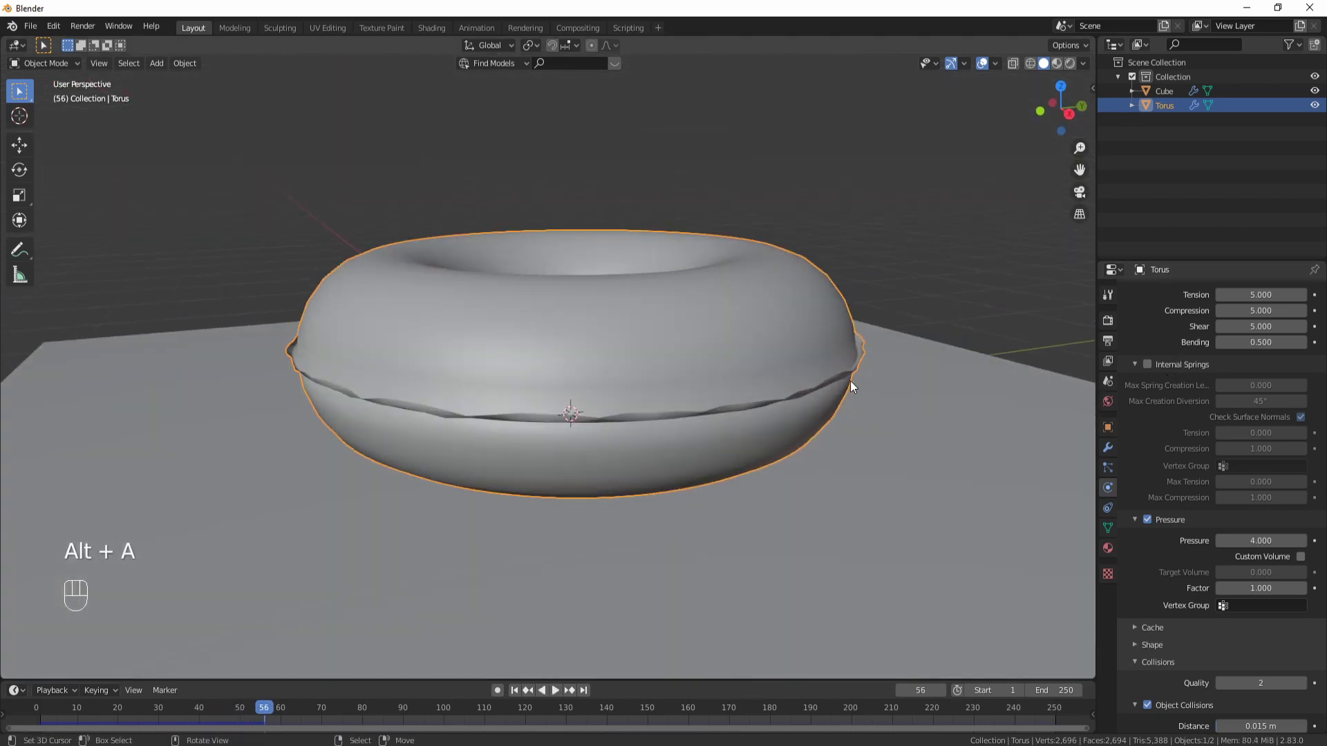
middle_click_drag(373, 425, 836, 531)
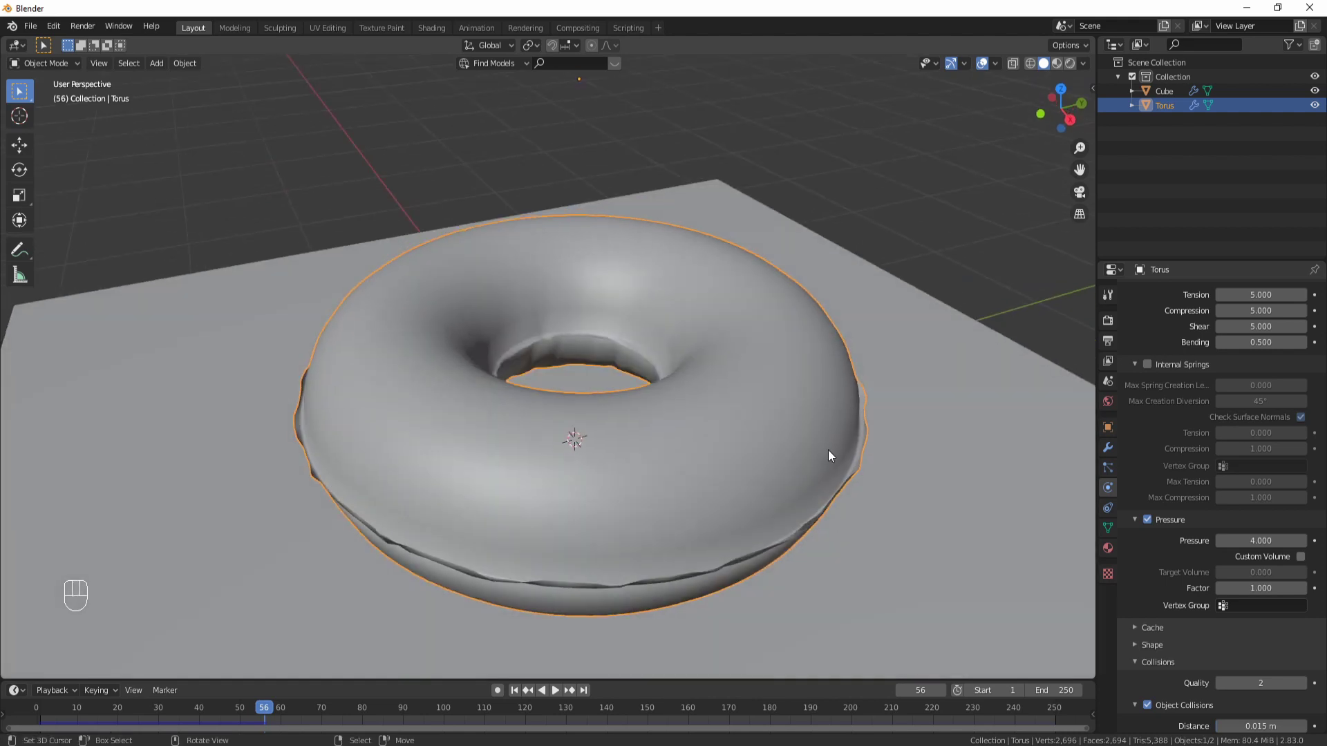
scroll(821, 453, "up", 3)
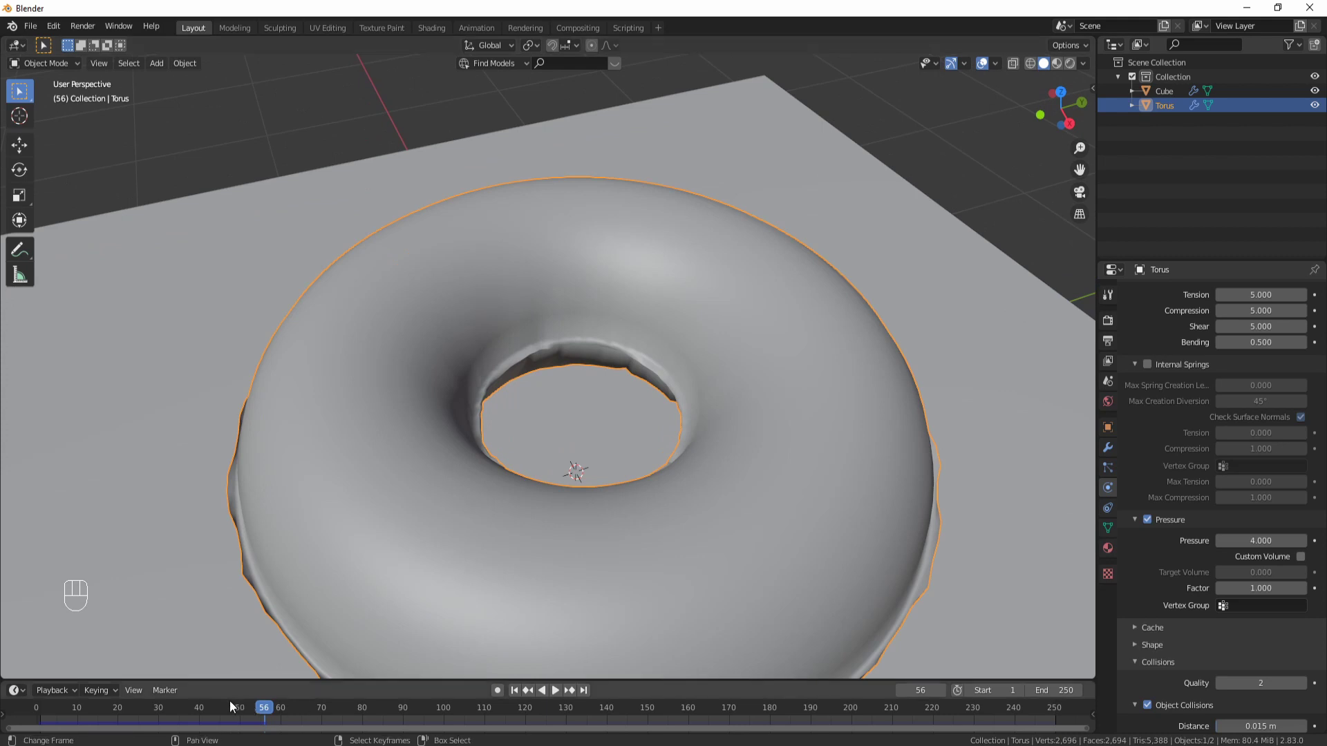
left_click(215, 715)
left_click_drag(214, 719, 162, 725)
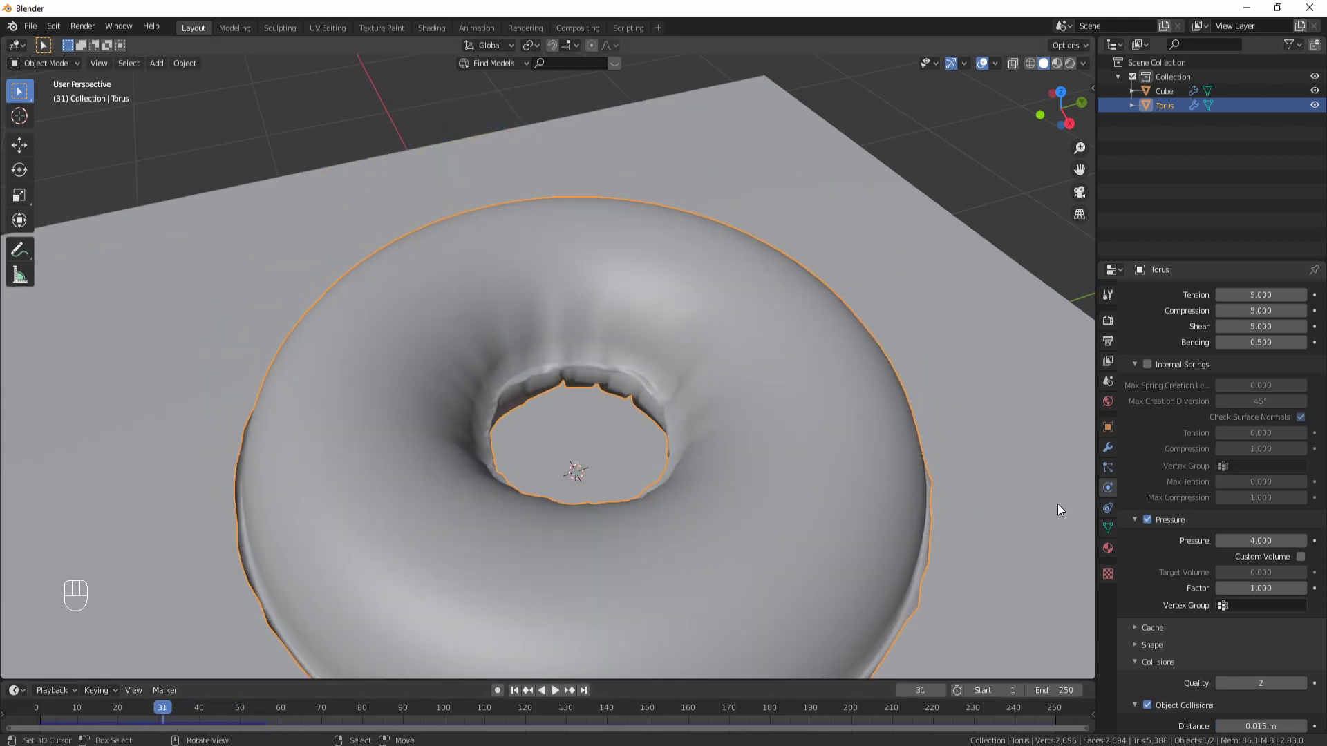
Set the torus's cloth Pressure to 1, enable Internal Springs and replay the simulation from the first frame
left_click(1147, 520)
left_click(1146, 365)
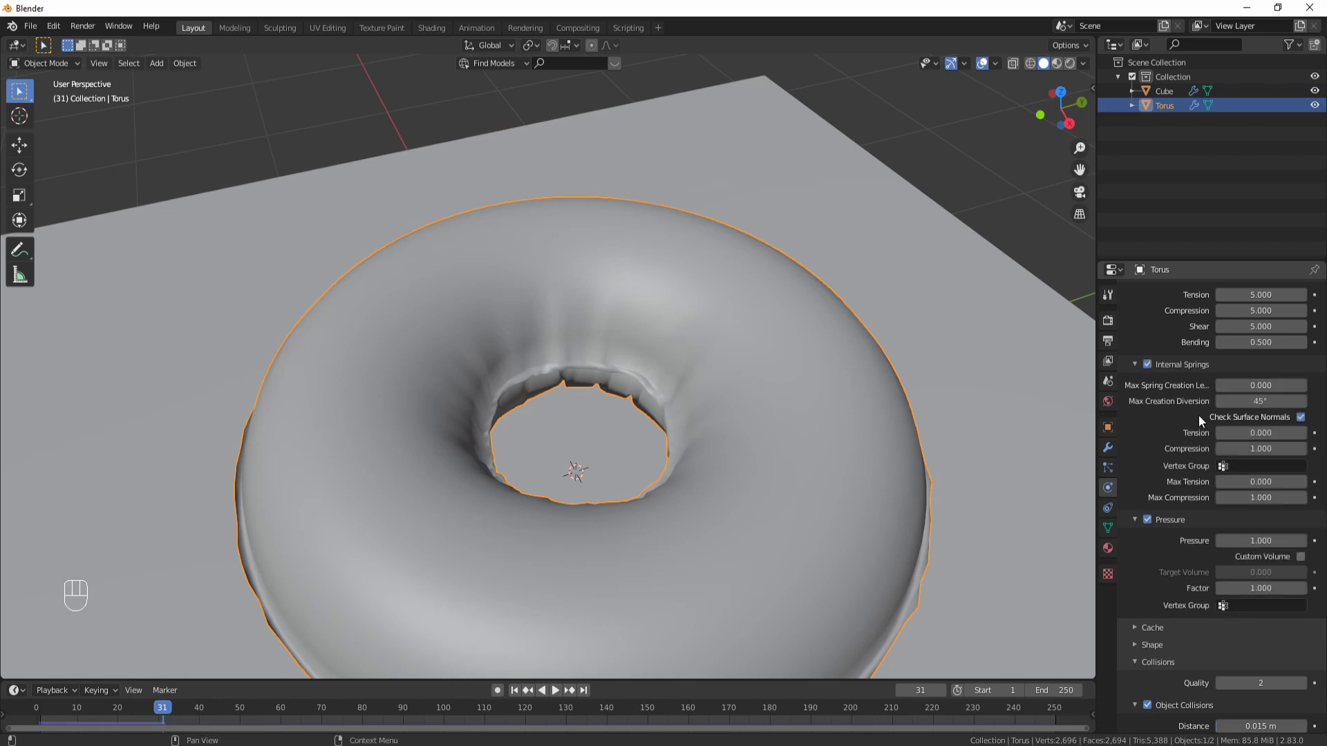
scroll(723, 515, "down", 2)
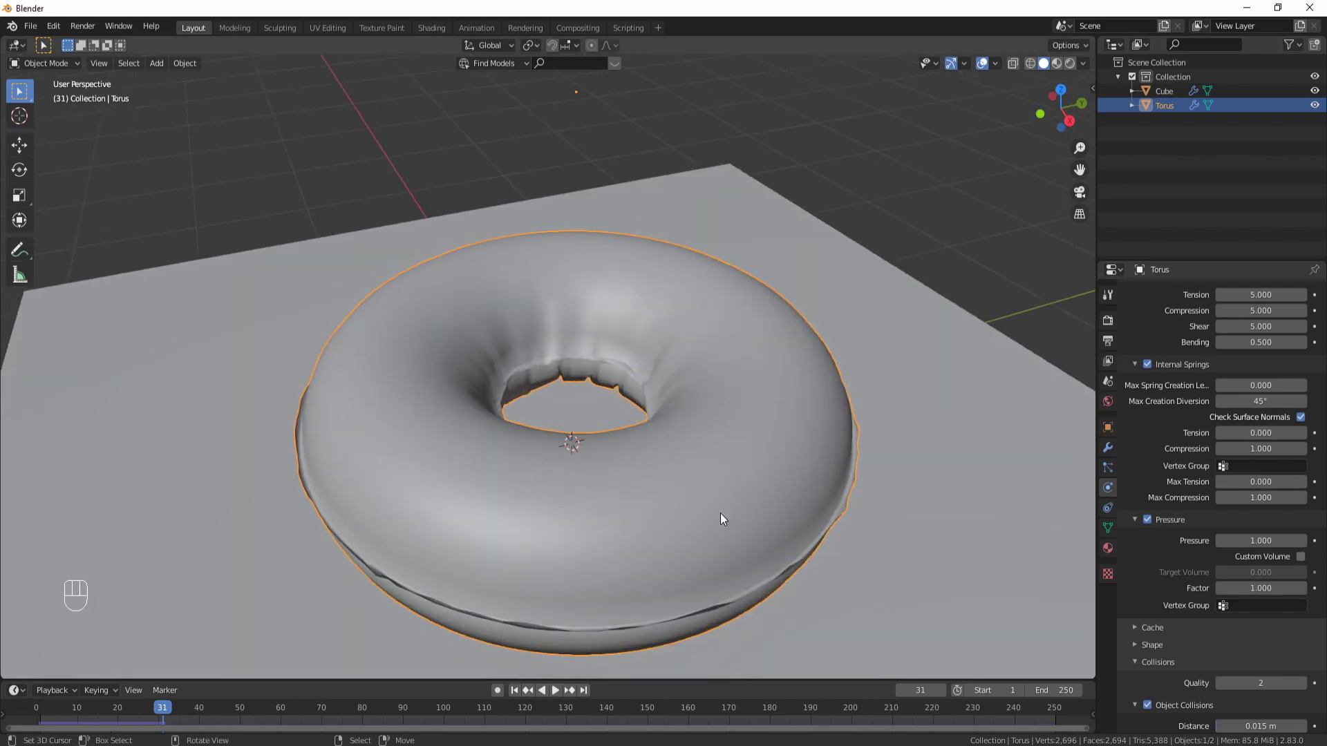
key("alt+a")
scroll(765, 490, "up", 2)
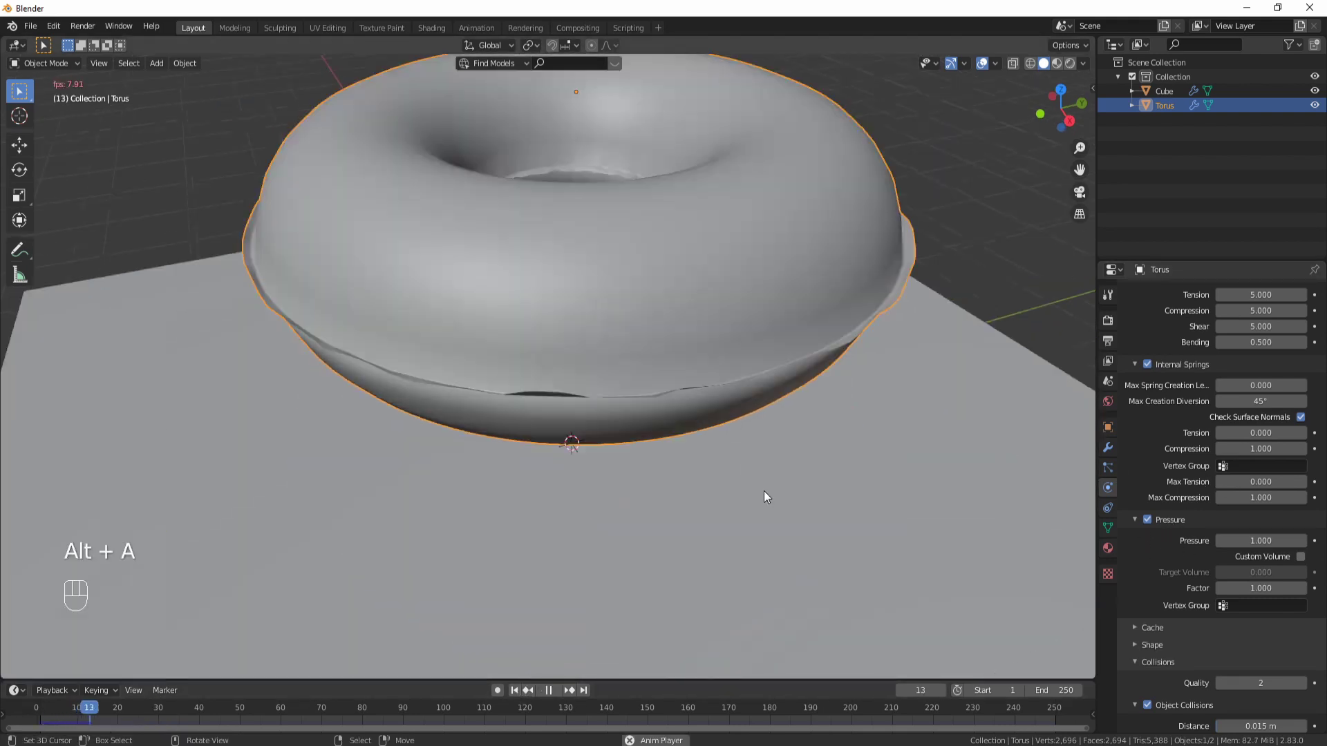
key("alt+a")
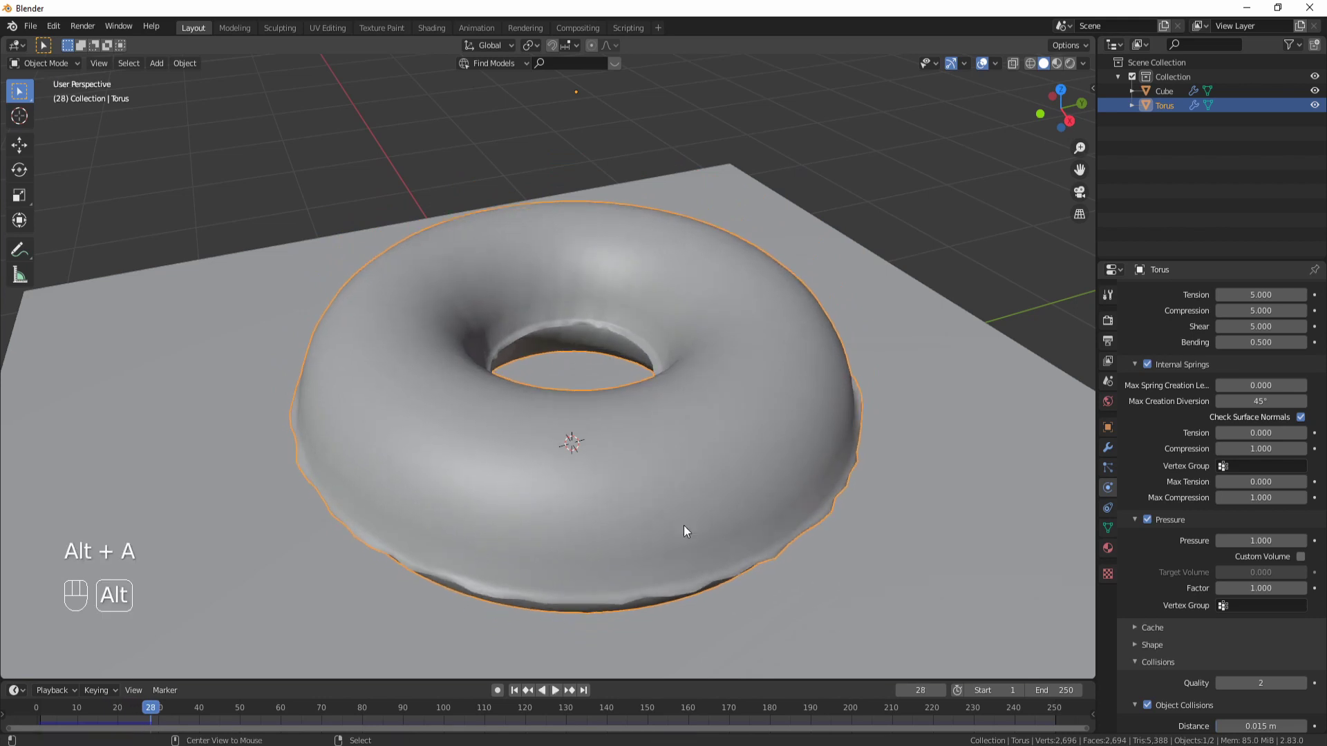
Scrub the simulation to frame 24 and examine the wrinkles on the landed ring
left_click(117, 723)
mouse_move(117, 723)
left_mouse_down()
mouse_move(101, 720)
mouse_move(135, 728)
left_mouse_up()
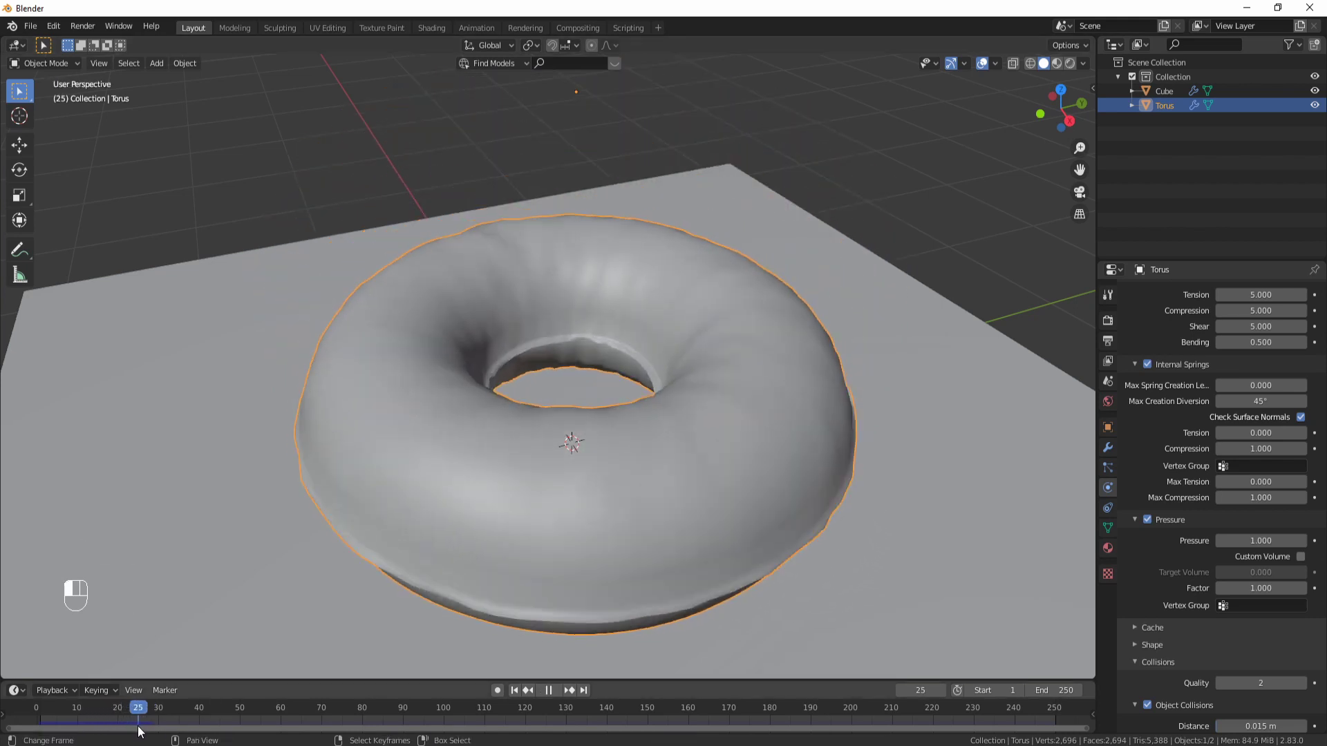
middle_click_drag(595, 304, 704, 398)
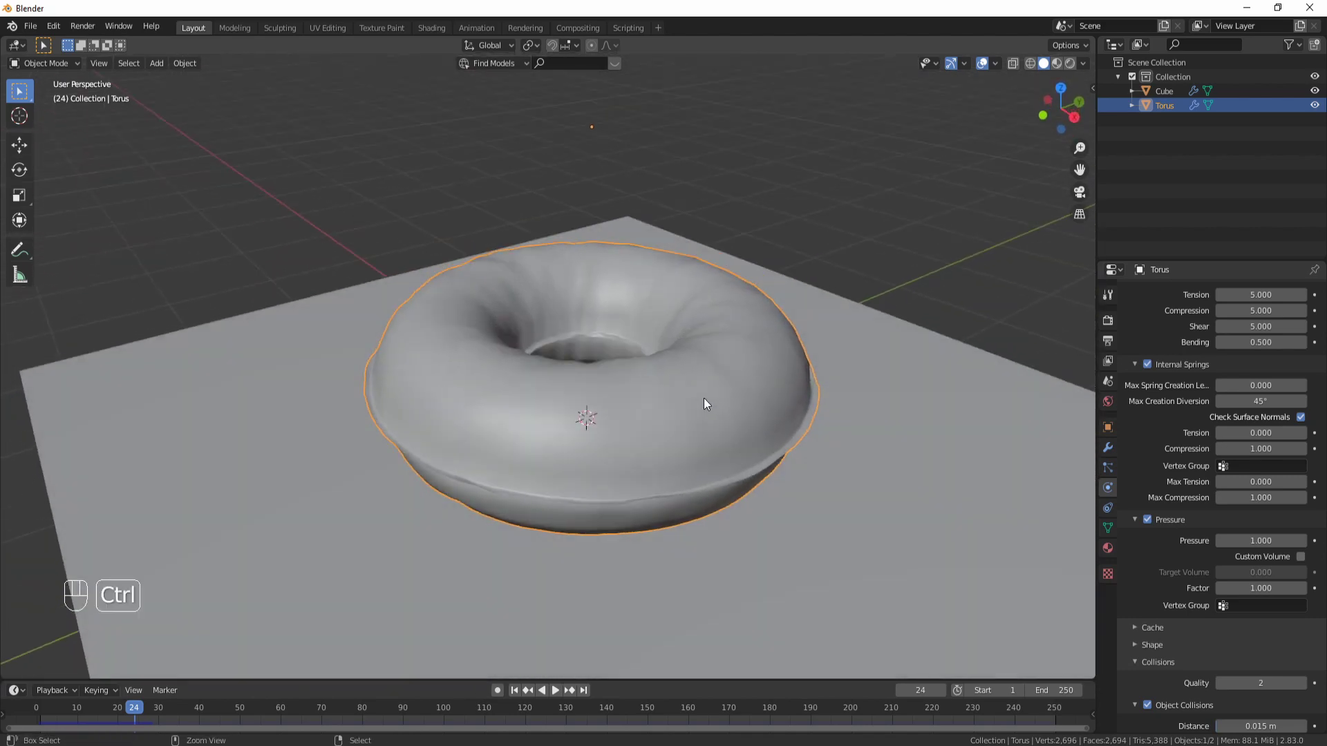
Add a second Subdivision Surface modifier to the torus, placed after the Cloth modifier
key("ctrl+a")
left_click(704, 401)
left_click(1108, 447)
left_click(1185, 292)
left_click(1065, 531)
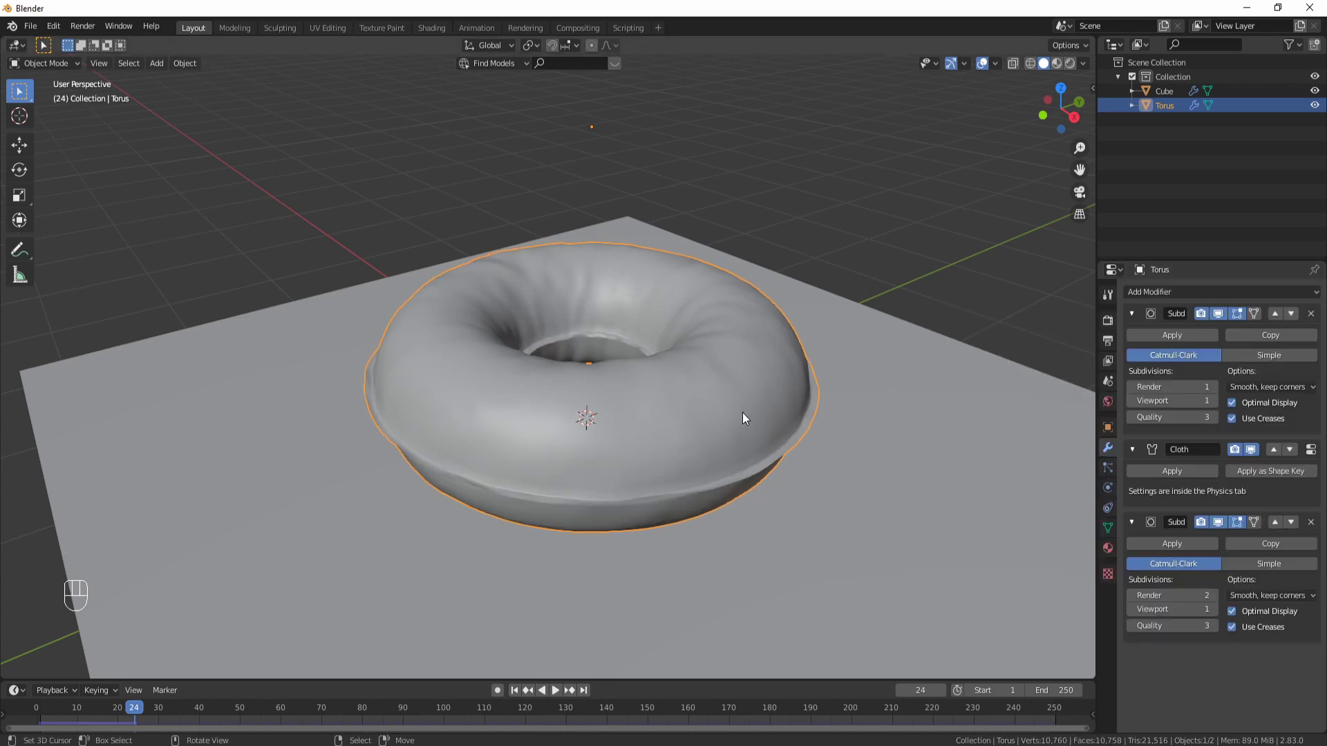
Set the viewport subdivisions of the torus's second Subdivision Surface modifier to 2 and inspect the smoothed ring
scroll(756, 415, "up", 4)
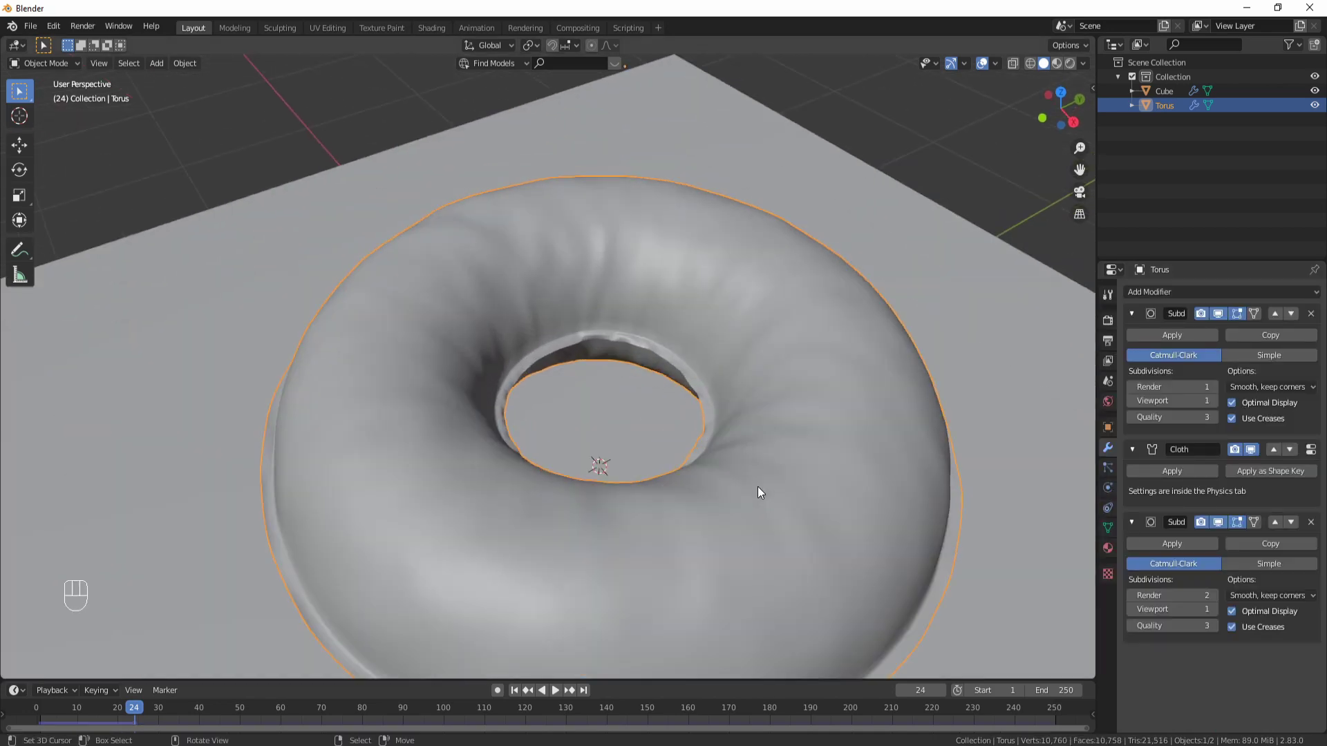
left_click(1215, 609)
middle_click_drag(675, 443, 788, 398)
scroll(689, 438, "down", 3)
scroll(826, 367, "down", 2)
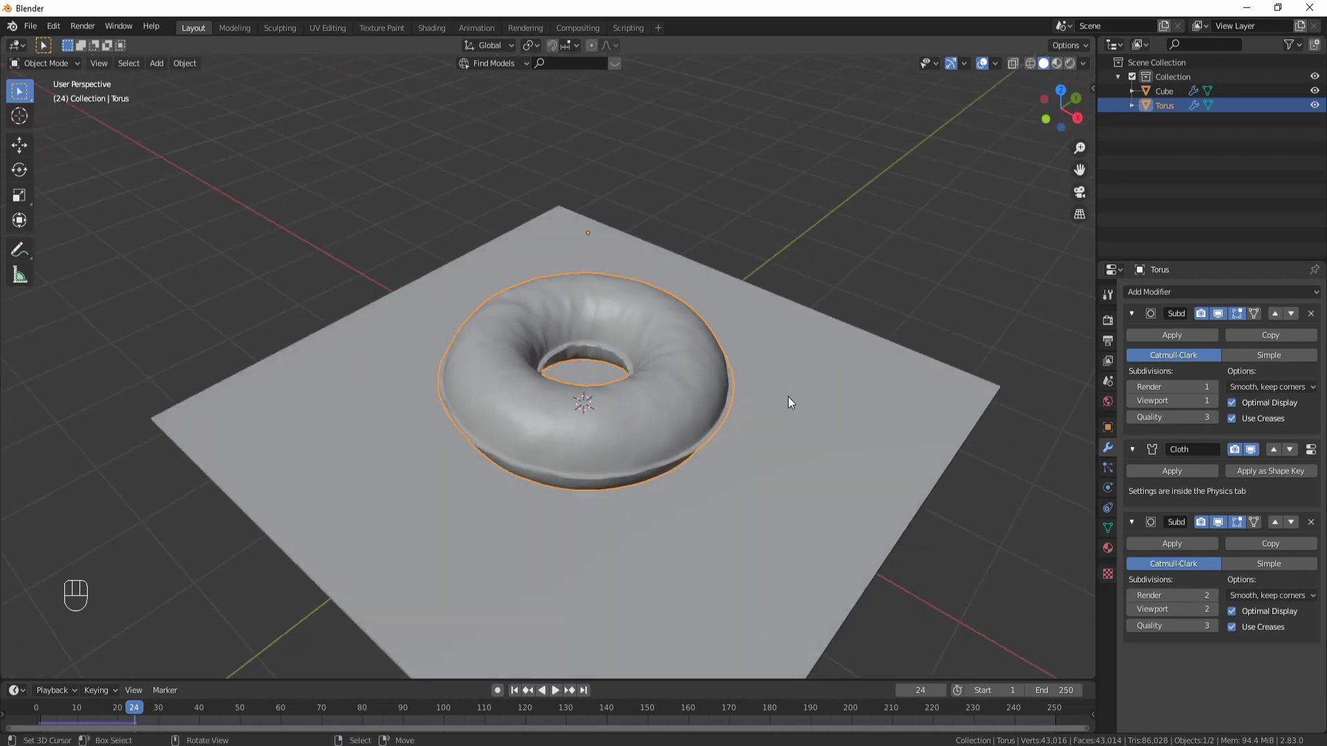